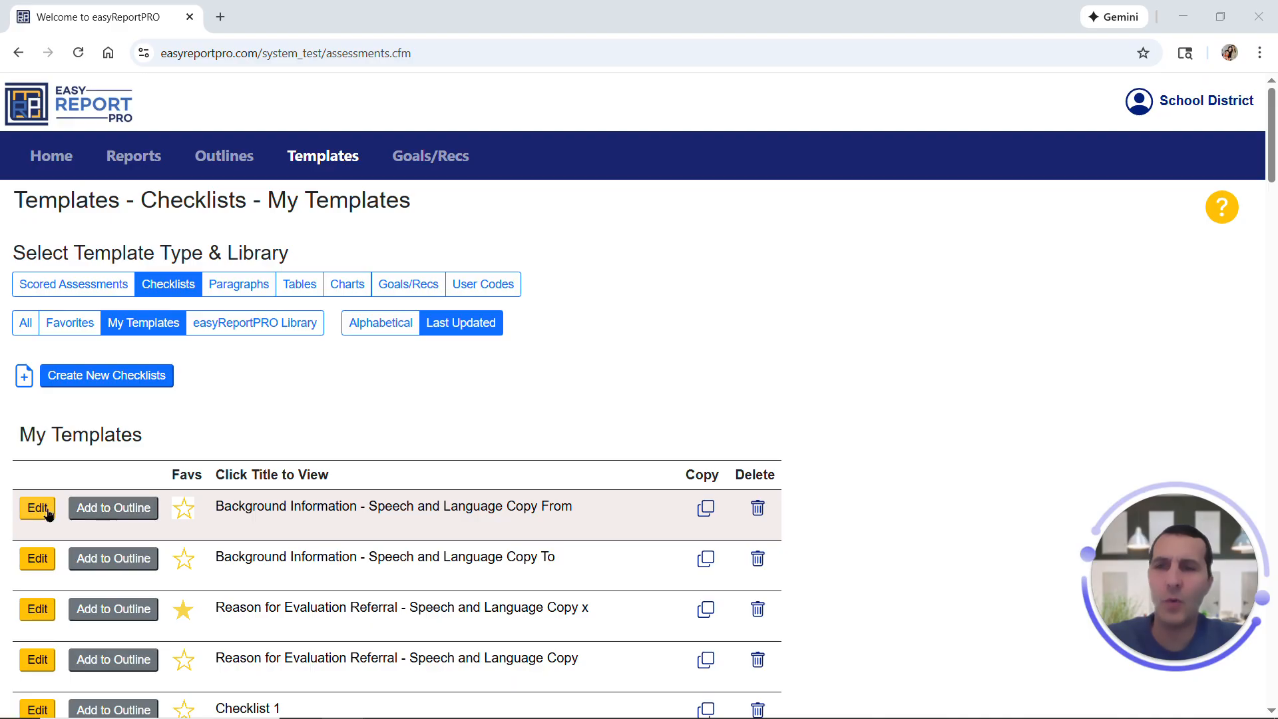
Open the "Background Information - Speech and Language Copy From" checklist for editing and review its checklist options
{"action": "left_click", "coordinate": [41, 509]}
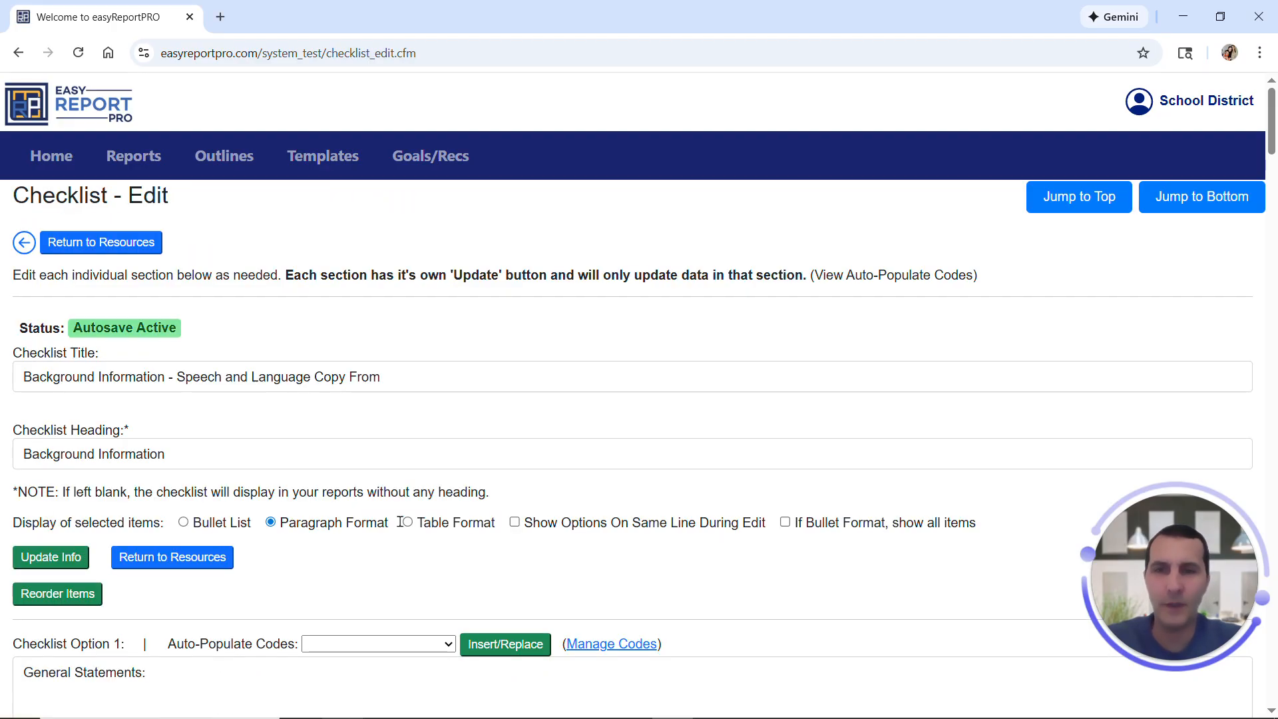
{"action": "scroll", "coordinate": [536, 363], "scroll_direction": "down", "scroll_amount": 8}
{"action": "scroll", "coordinate": [539, 374], "scroll_direction": "down", "scroll_amount": 2}
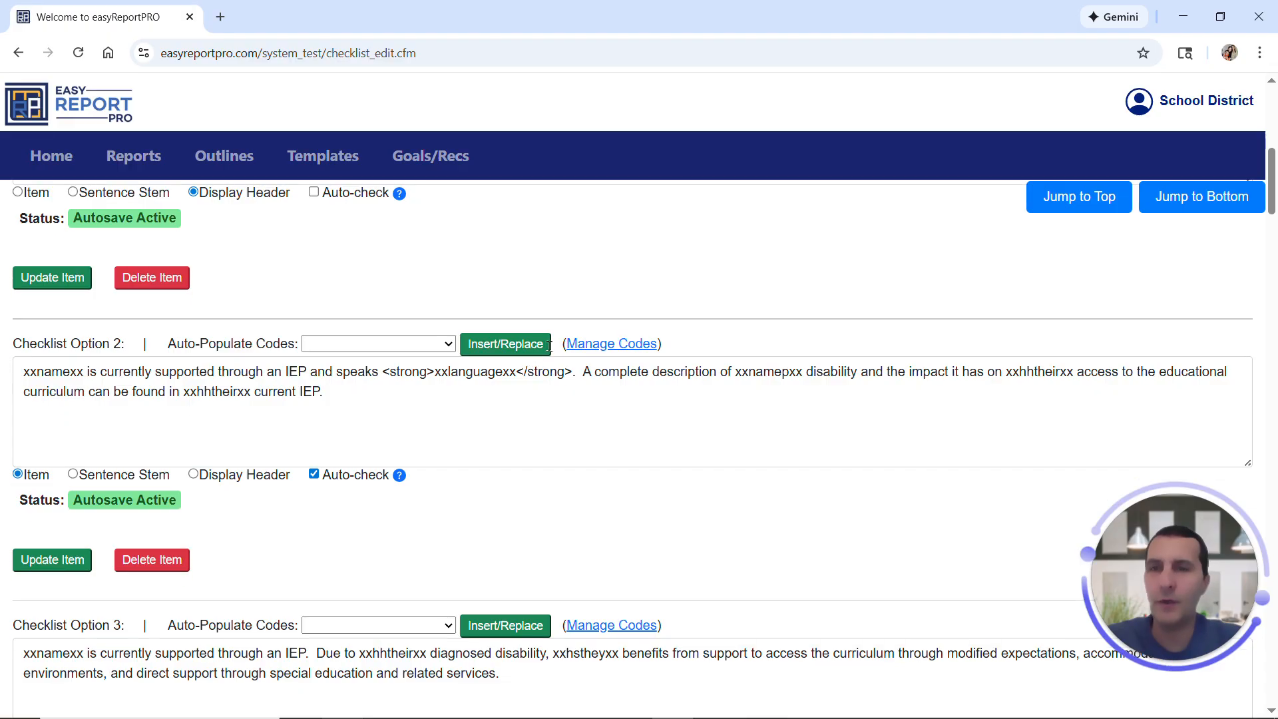
{"action": "scroll", "coordinate": [414, 375], "scroll_direction": "down", "scroll_amount": 13}
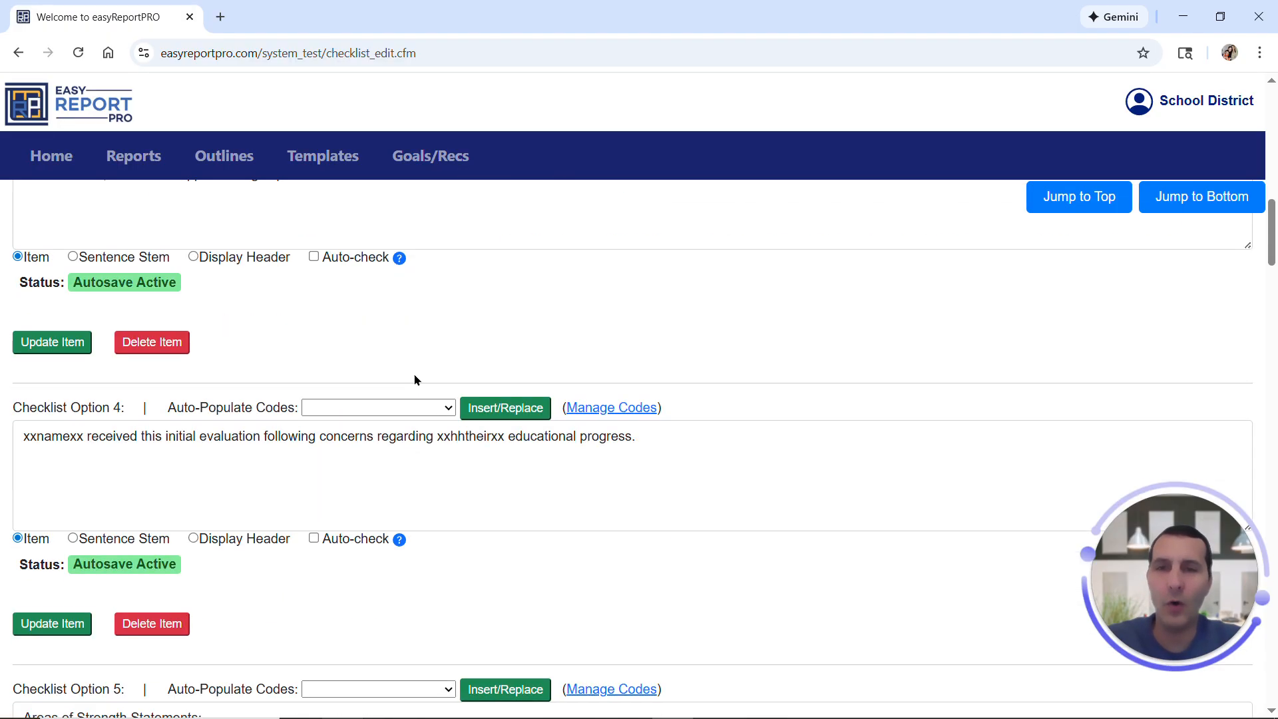
{"action": "scroll", "coordinate": [414, 380], "scroll_direction": "down", "scroll_amount": 3}
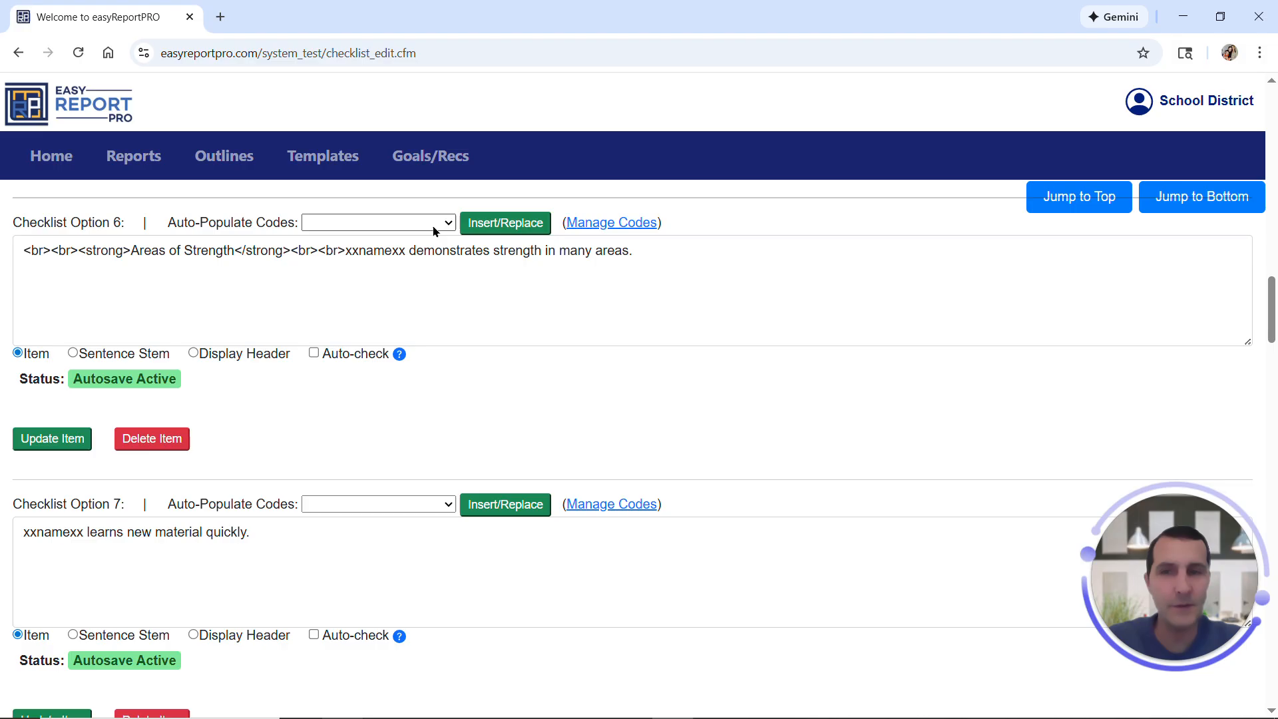
{"action": "scroll", "coordinate": [428, 242], "scroll_direction": "down", "scroll_amount": 3}
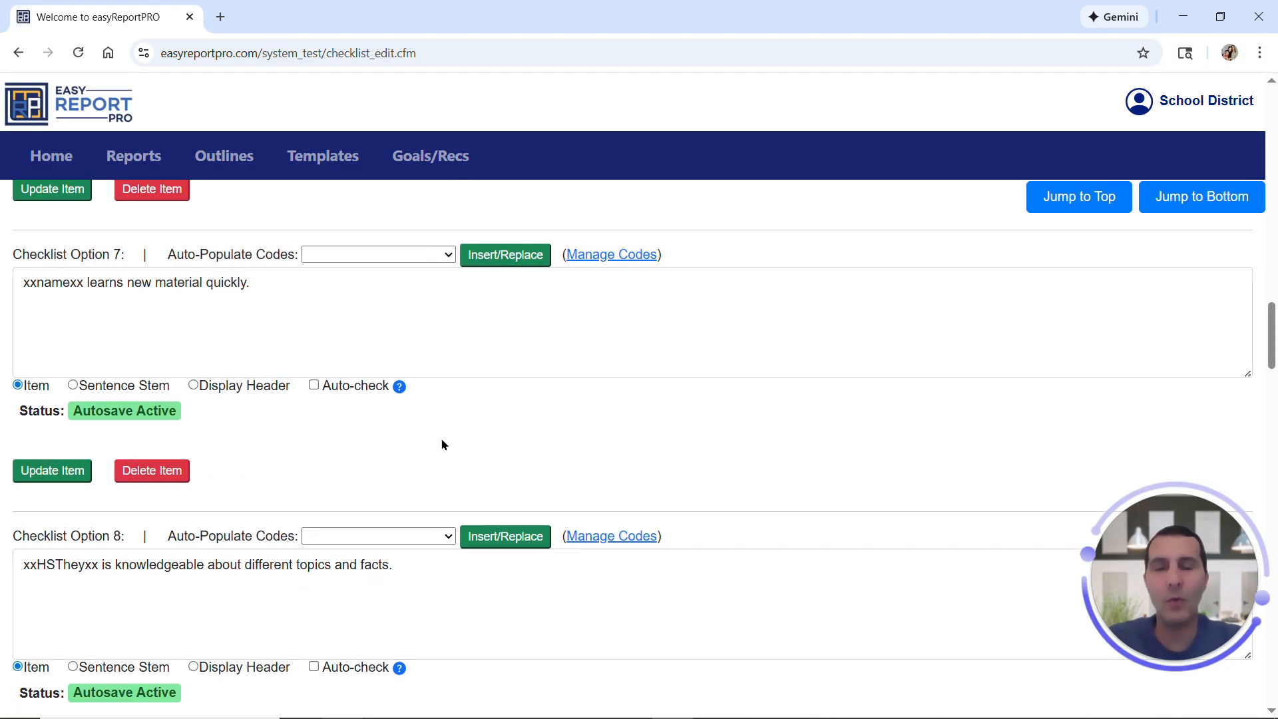
{"action": "scroll", "coordinate": [465, 420], "scroll_direction": "up", "scroll_amount": 20}
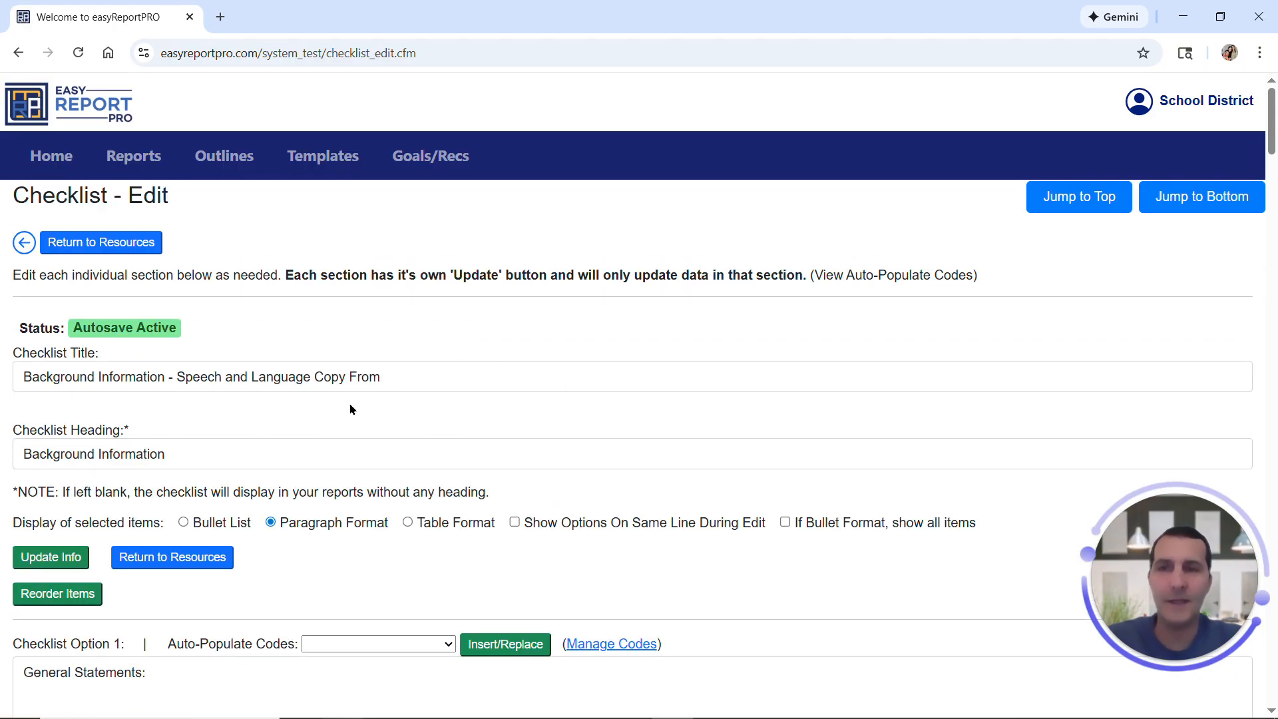
View the checklist's reorderable item list, first from its edit page and again from its title in the template list
{"action": "left_click", "coordinate": [71, 601]}
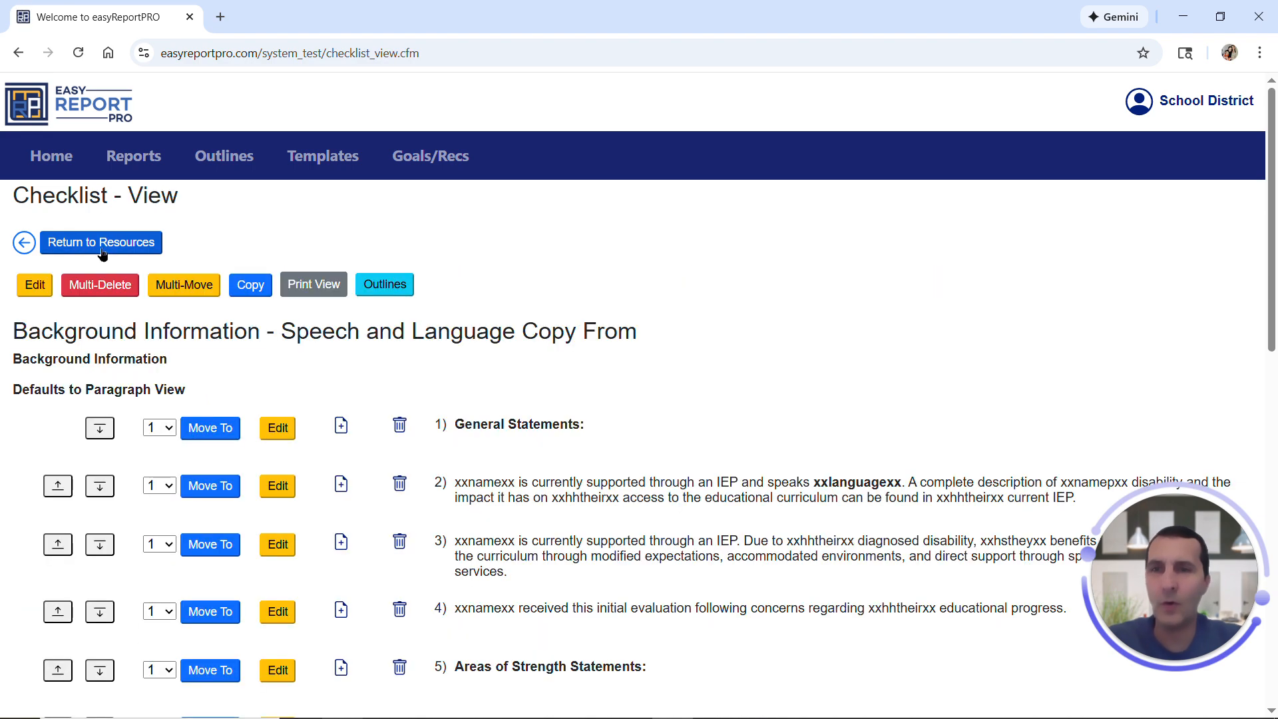
{"action": "left_click", "coordinate": [103, 247]}
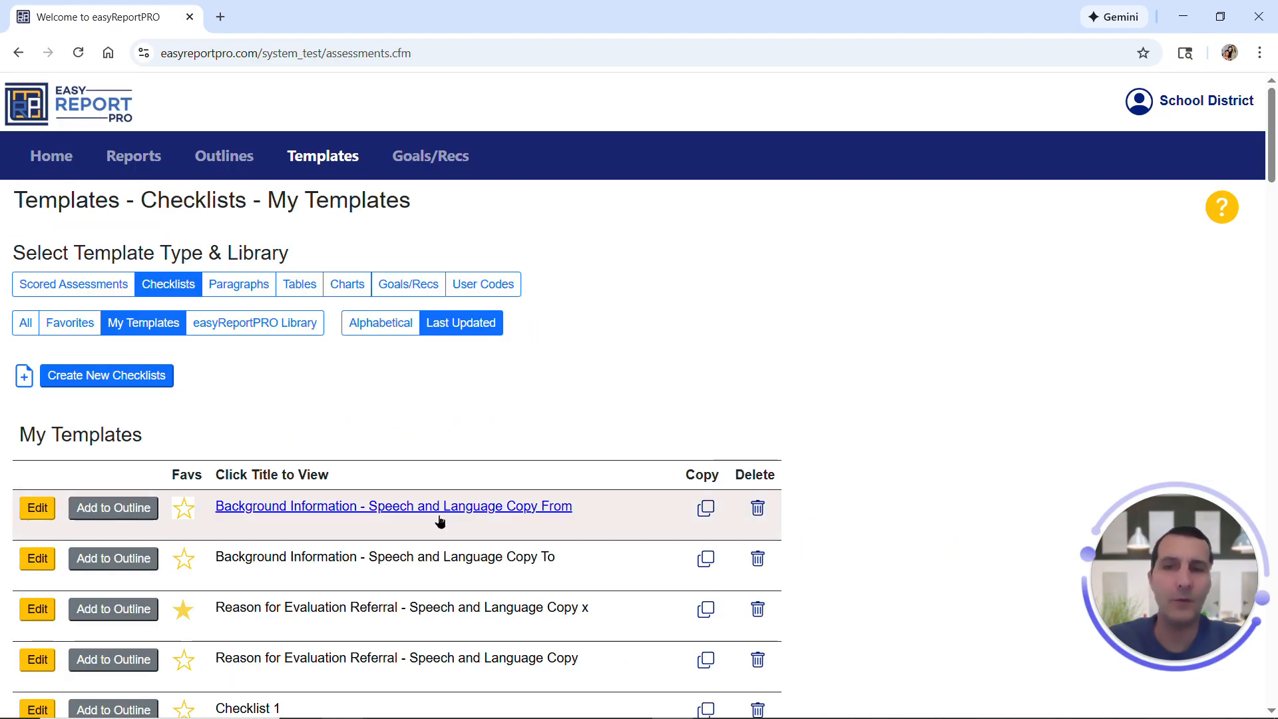
{"action": "left_click", "coordinate": [395, 508]}
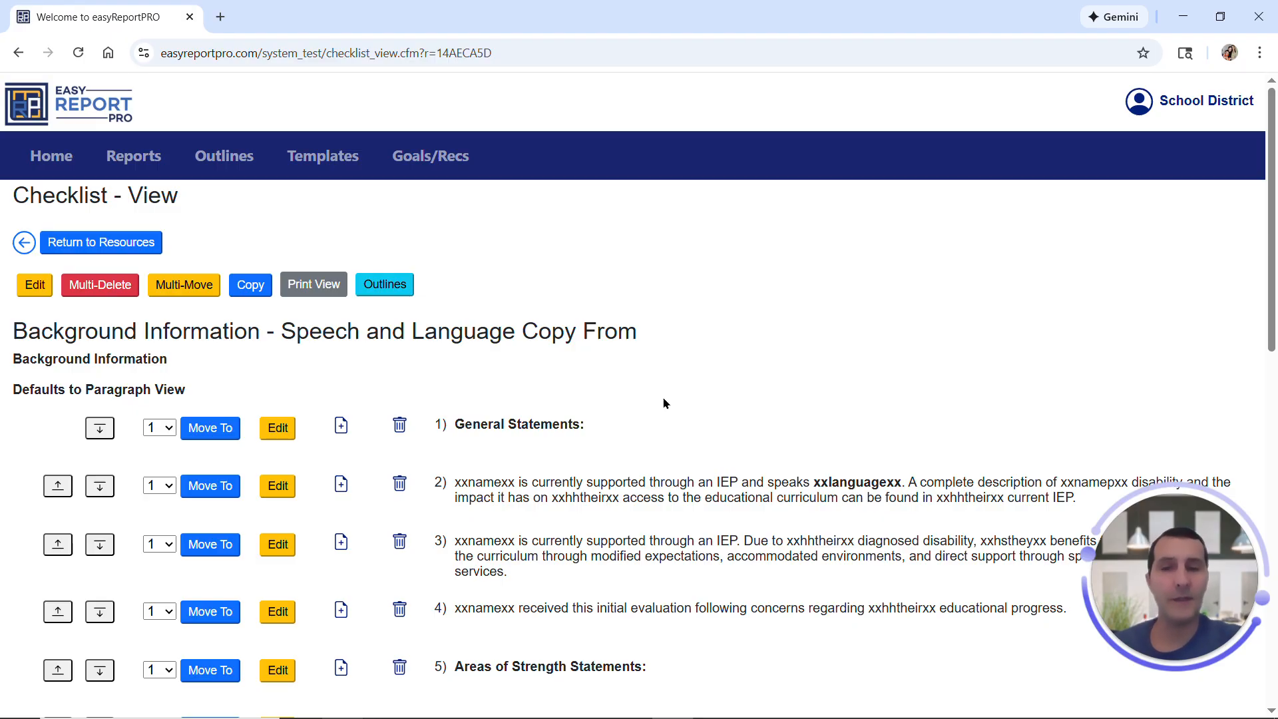
Insert a new item reading "This is my new item." after item 11, just above Areas of Concern Statements
{"action": "scroll", "coordinate": [665, 395], "scroll_direction": "down", "scroll_amount": 2}
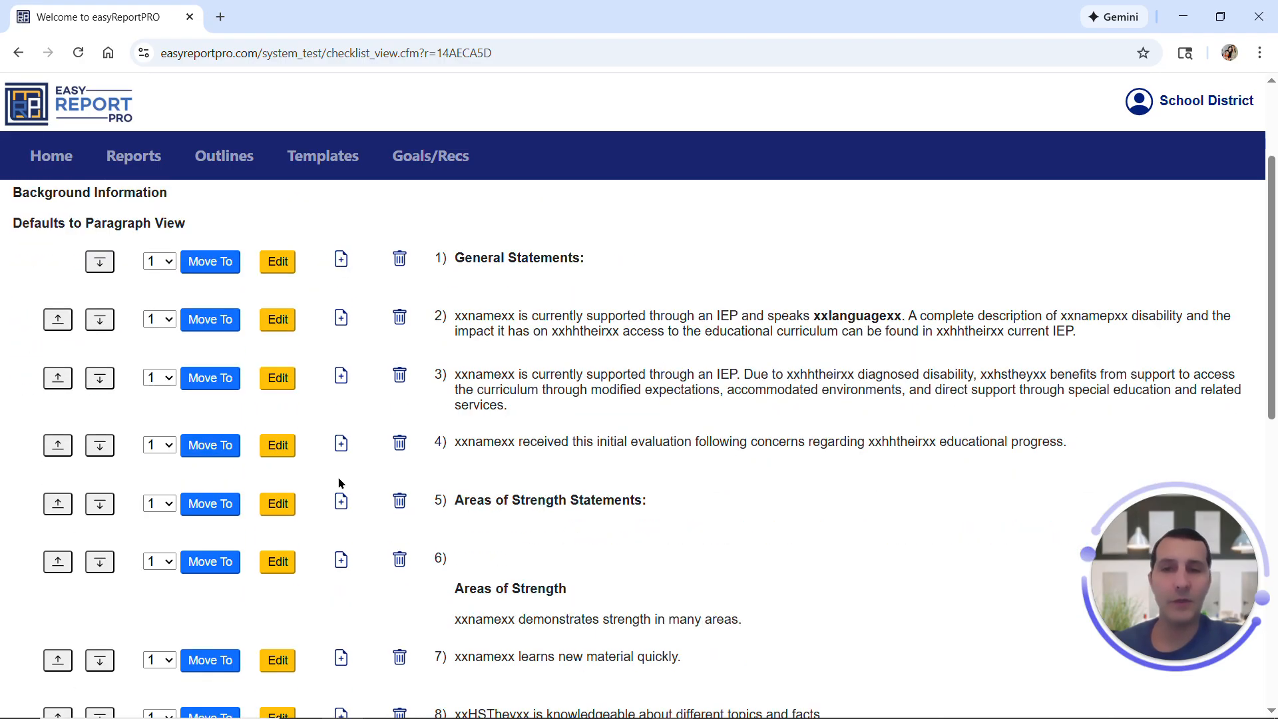
{"action": "scroll", "coordinate": [525, 476], "scroll_direction": "down", "scroll_amount": 6}
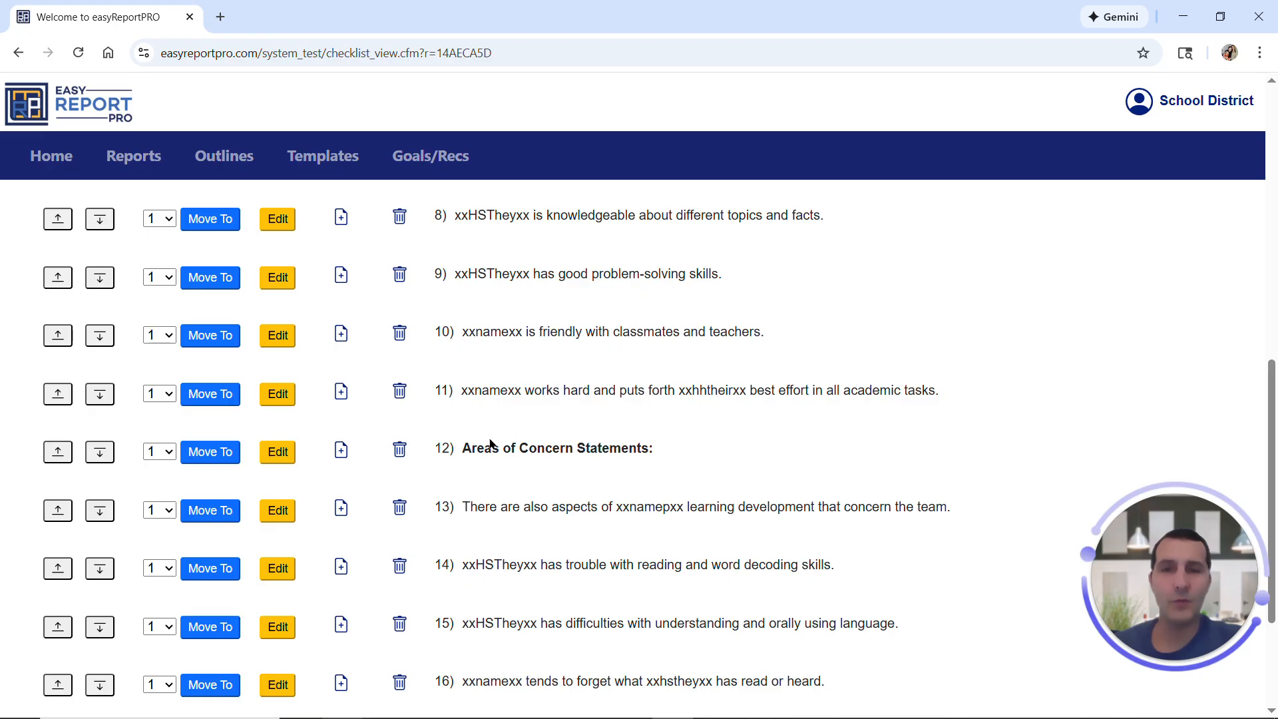
{"action": "left_click", "coordinate": [341, 394]}
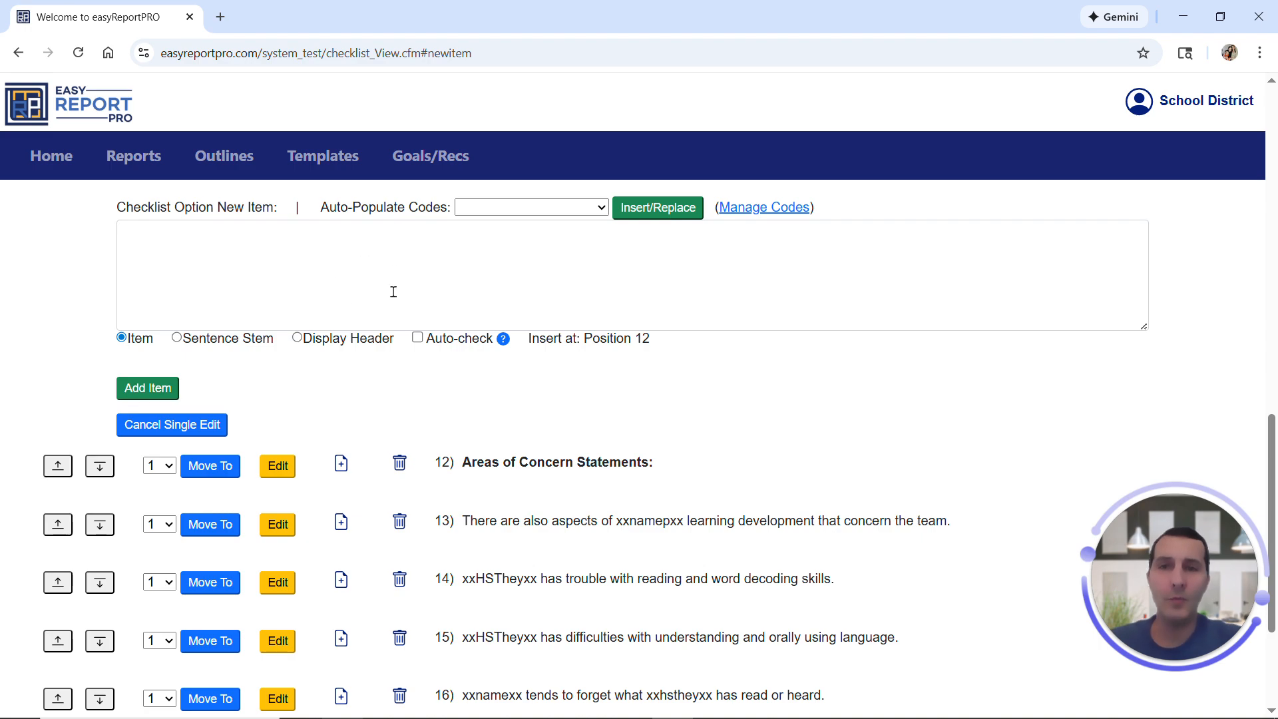
{"action": "left_click", "coordinate": [393, 290]}
{"action": "type", "text": "This"}
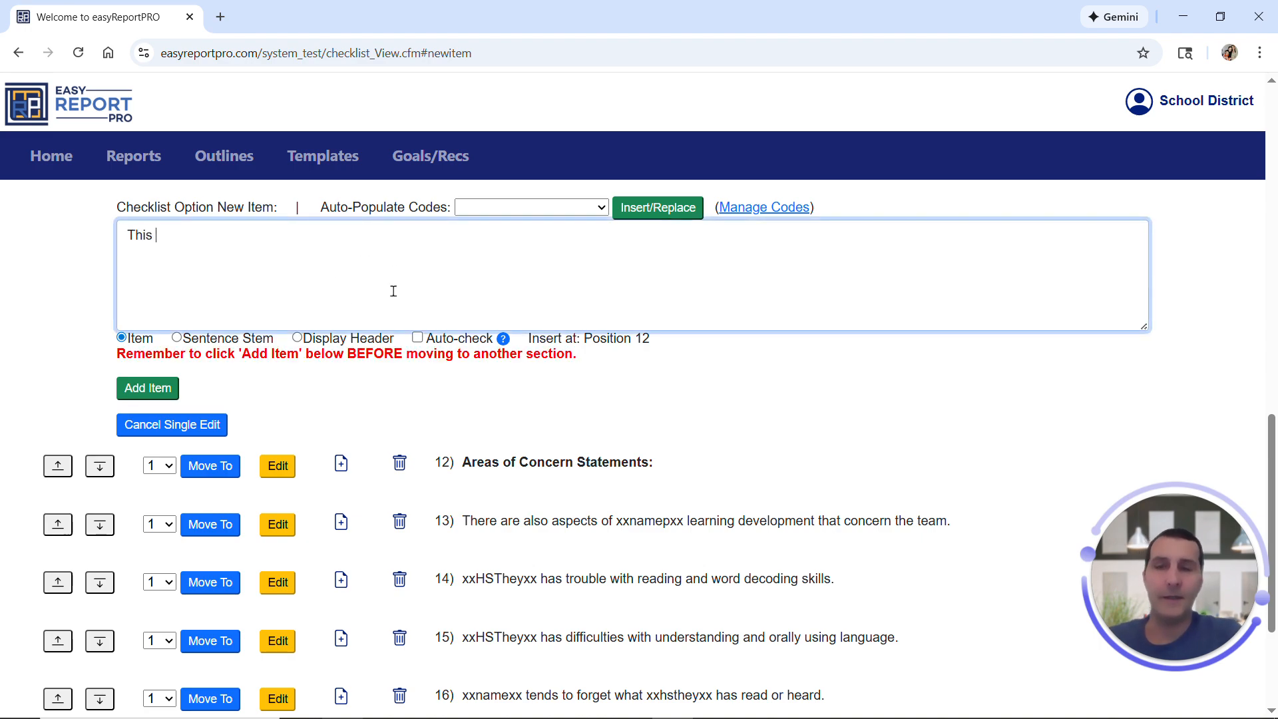
{"action": "type", "text": " is my ne"}
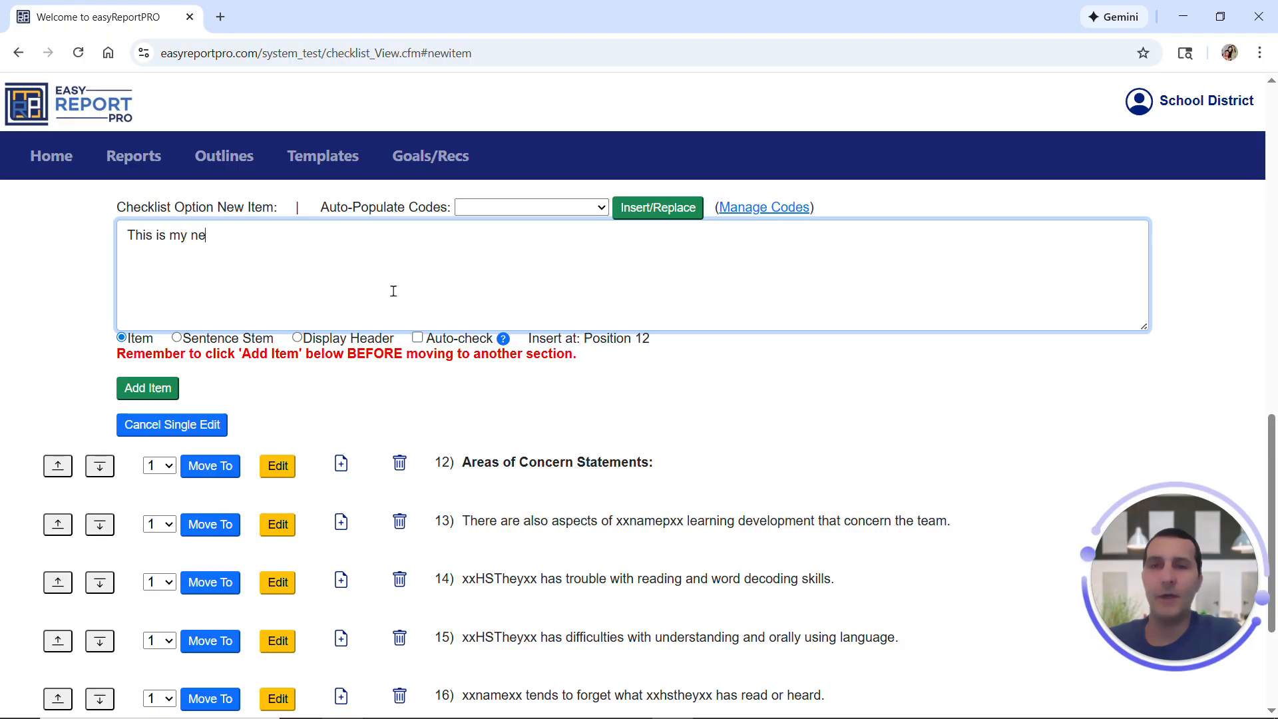
{"action": "type", "text": "w item."}
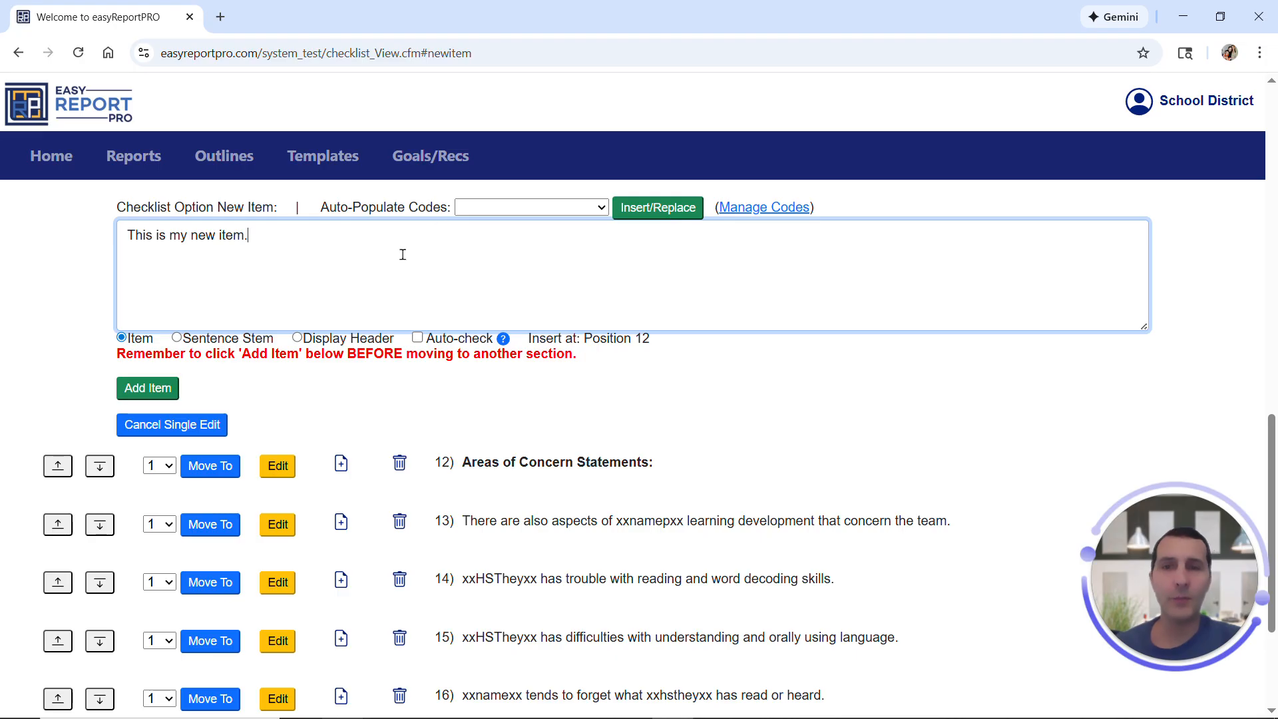
{"action": "left_click", "coordinate": [147, 390]}
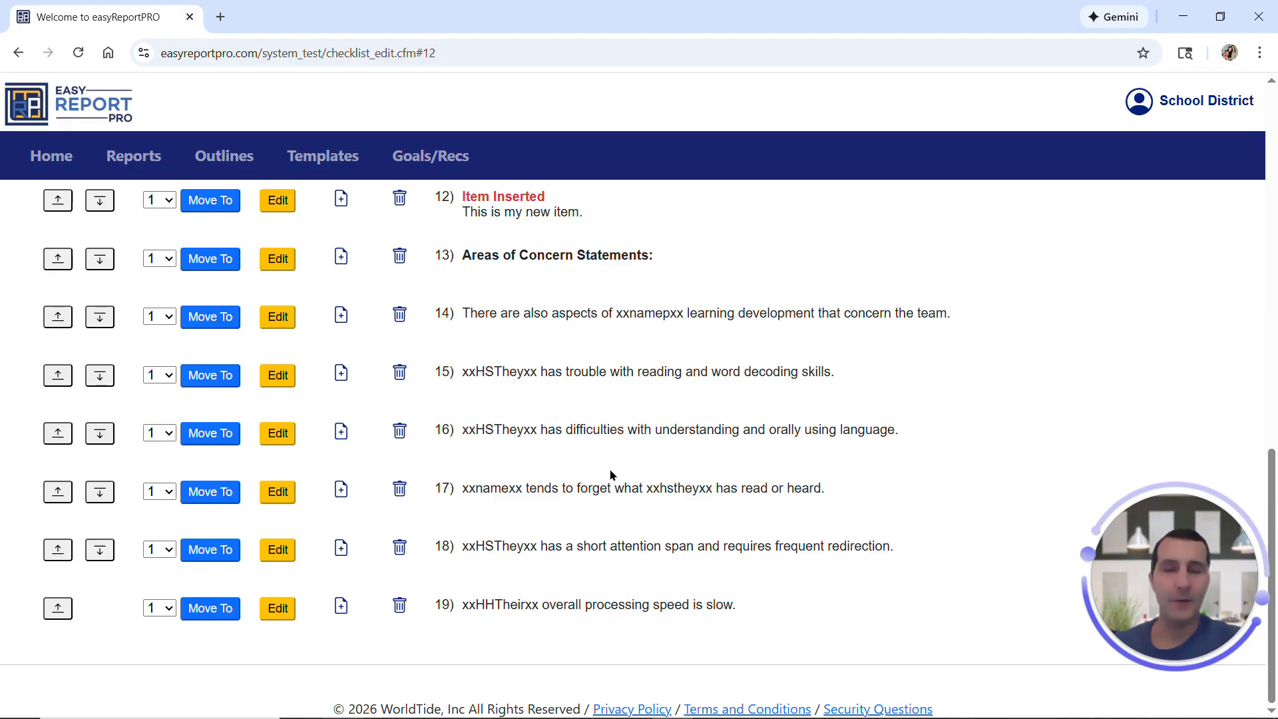
Start a Multi-Move and submit the Areas of Concern Statements header with all six statements beneath it as the items to move
{"action": "scroll", "coordinate": [611, 474], "scroll_direction": "up", "scroll_amount": 1}
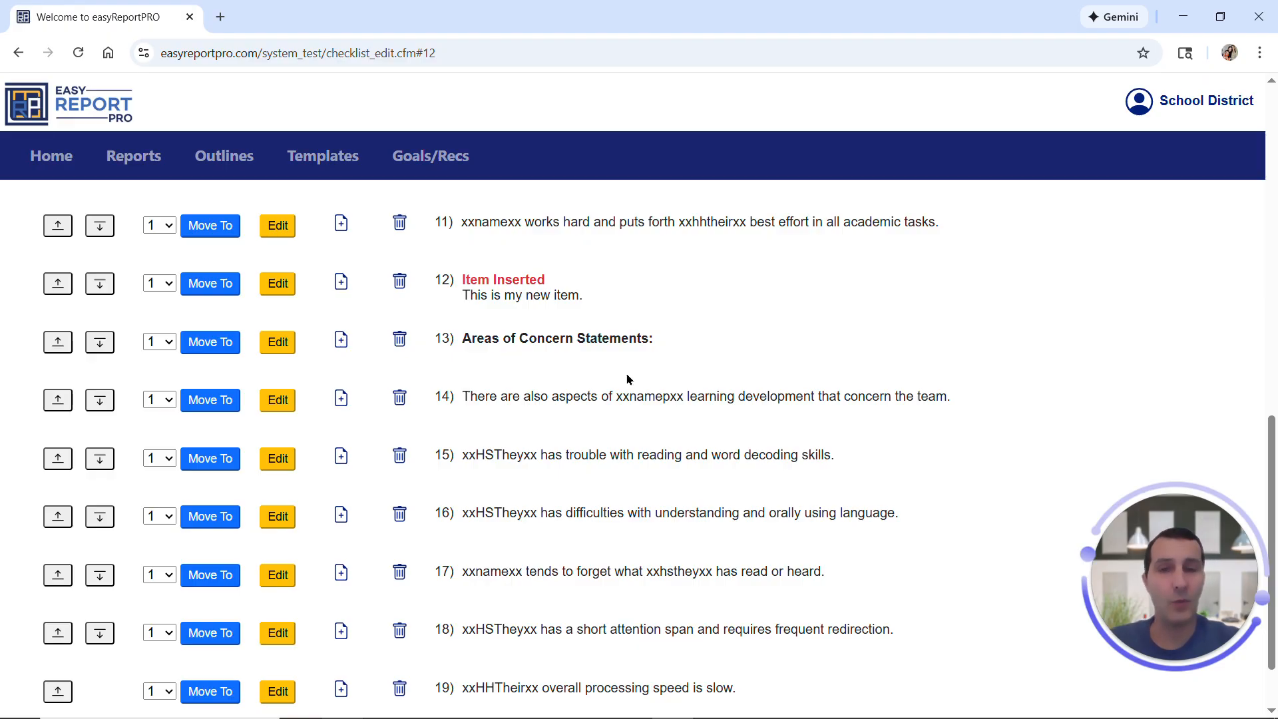
{"action": "scroll", "coordinate": [715, 387], "scroll_direction": "up", "scroll_amount": 9}
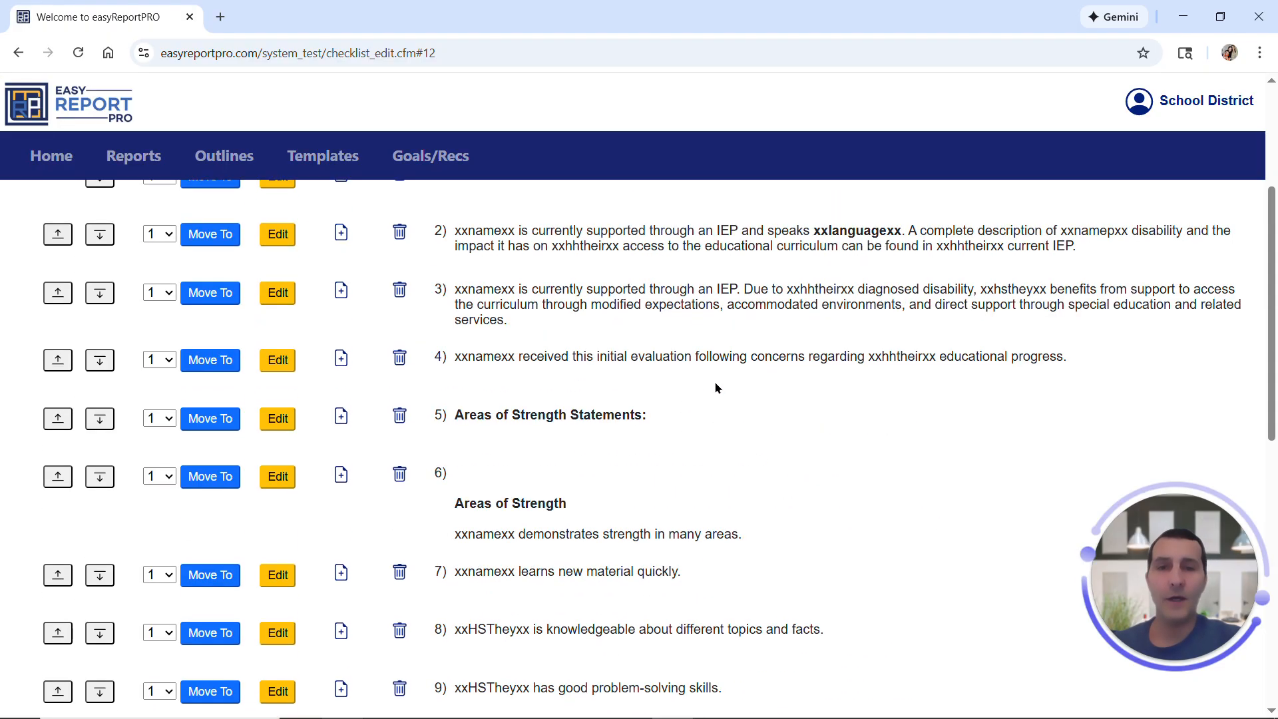
{"action": "scroll", "coordinate": [715, 388], "scroll_direction": "up", "scroll_amount": 4}
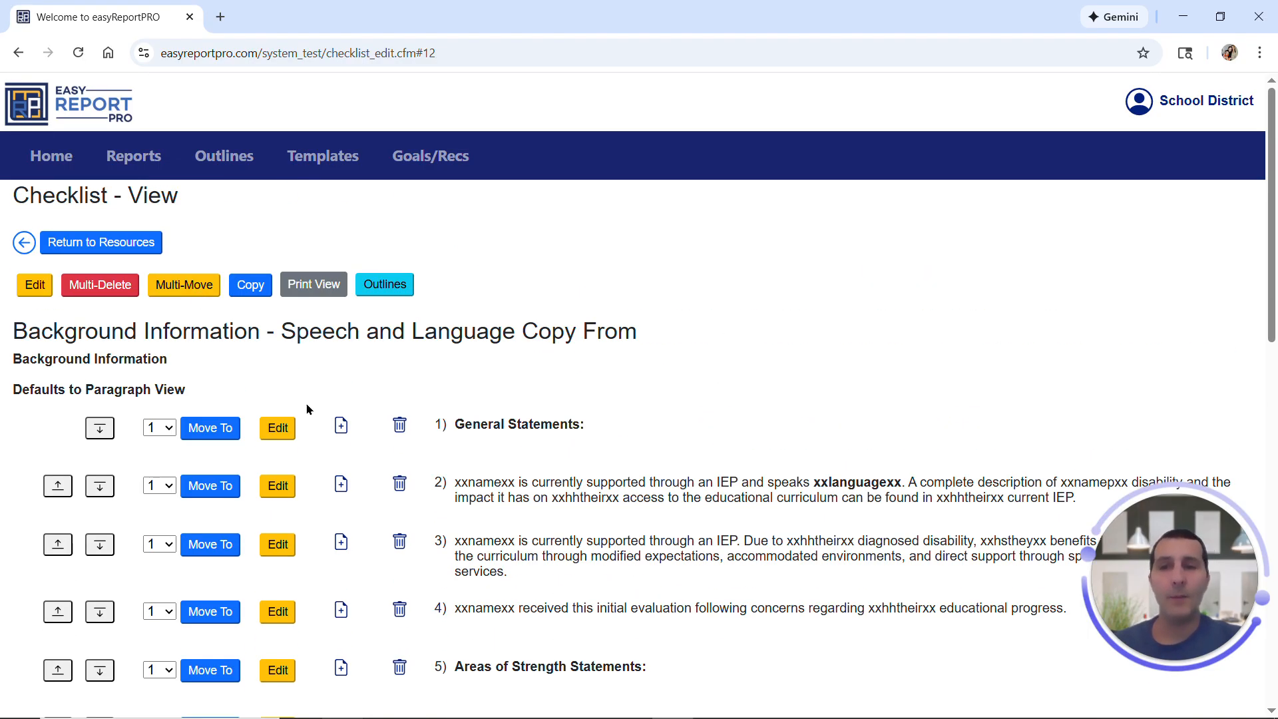
{"action": "scroll", "coordinate": [219, 548], "scroll_direction": "down", "scroll_amount": 2}
{"action": "scroll", "coordinate": [218, 547], "scroll_direction": "down", "scroll_amount": 2}
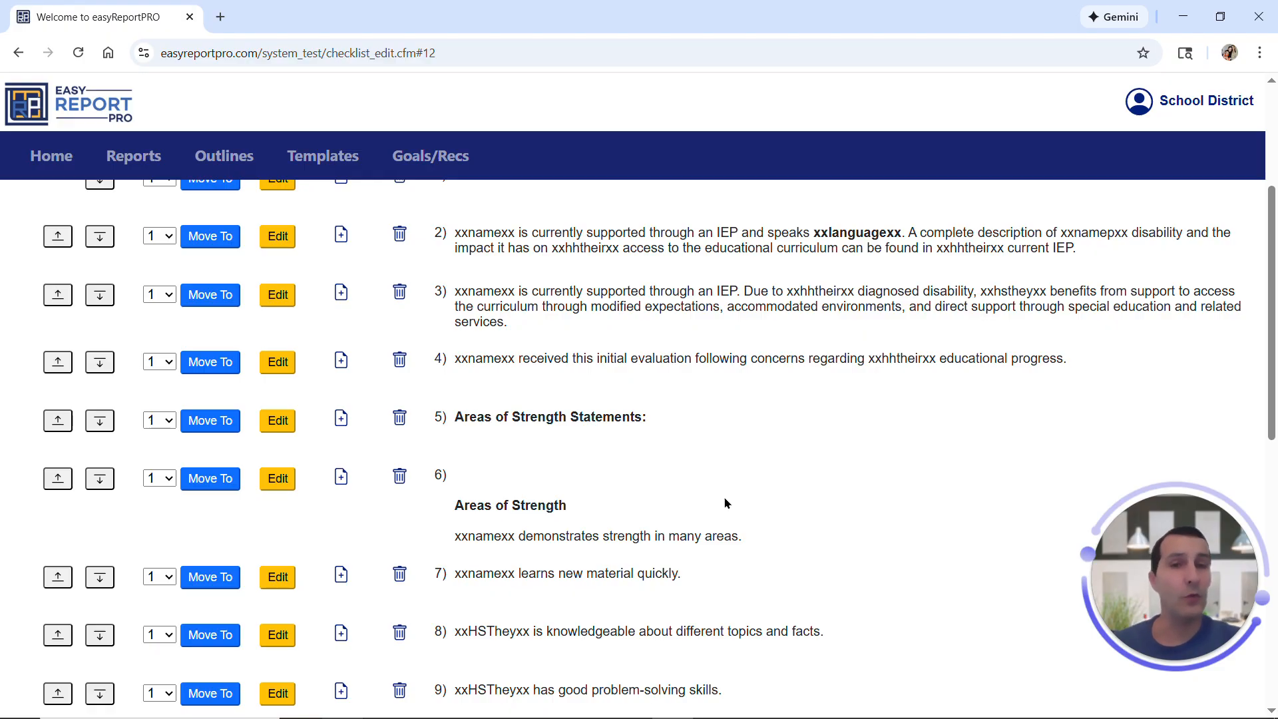
{"action": "scroll", "coordinate": [732, 476], "scroll_direction": "up", "scroll_amount": 4}
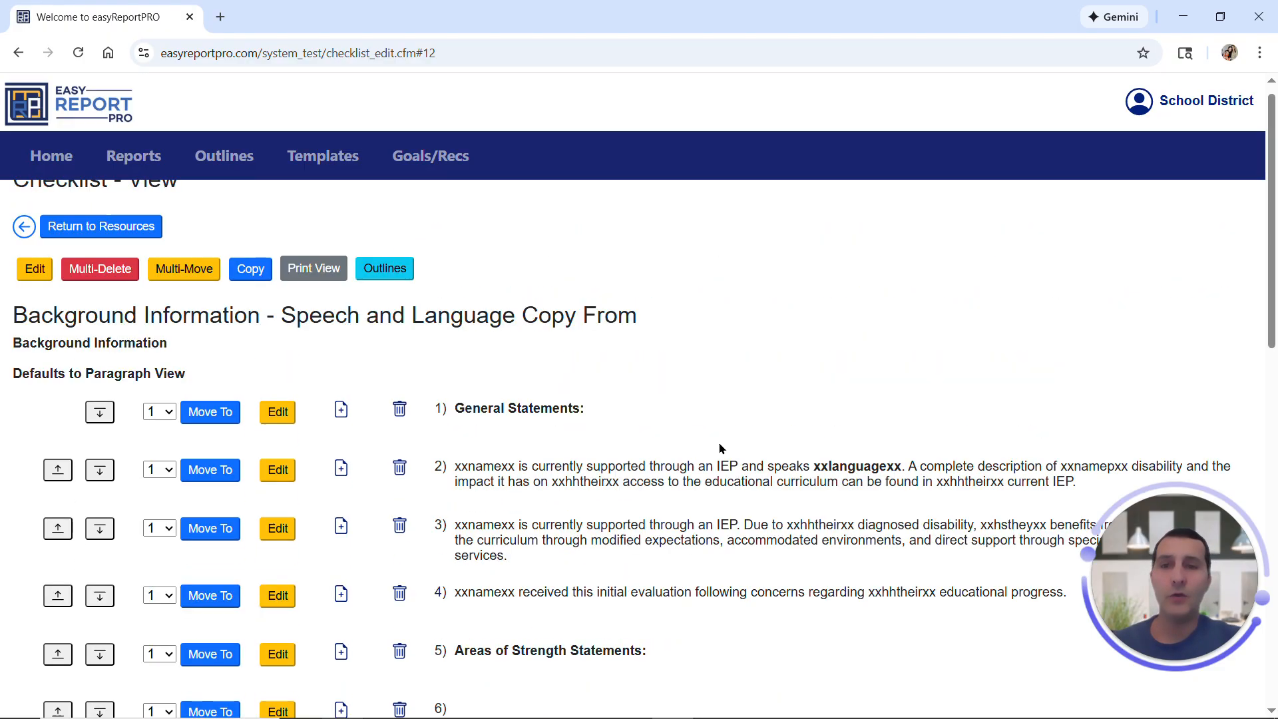
{"action": "left_click", "coordinate": [185, 286]}
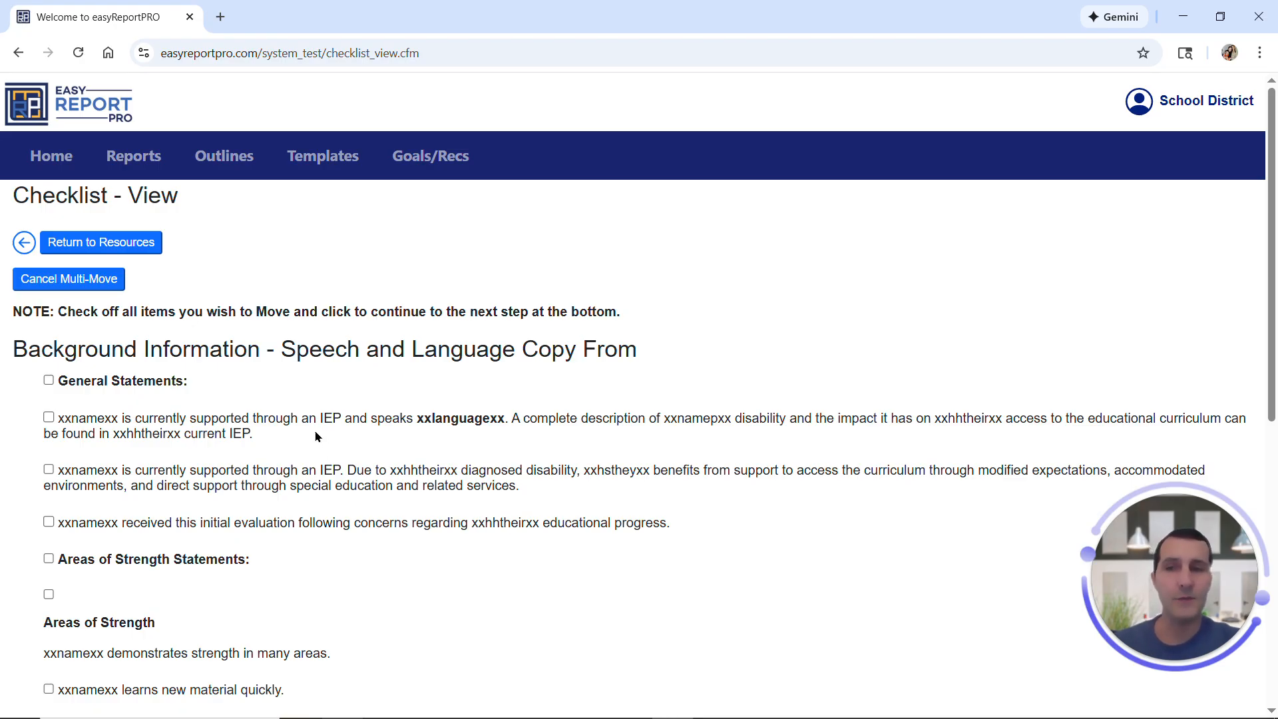
{"action": "scroll", "coordinate": [324, 434], "scroll_direction": "down", "scroll_amount": 8}
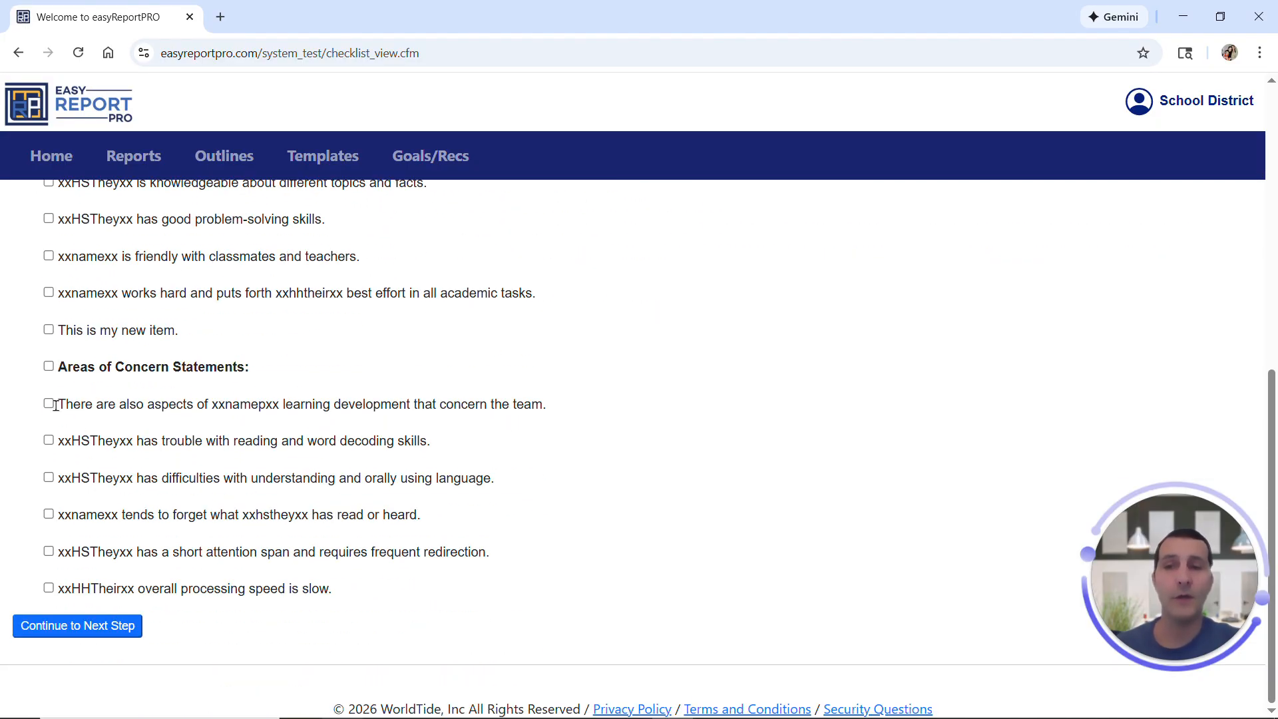
{"action": "left_click", "coordinate": [49, 367]}
{"action": "left_click", "coordinate": [48, 403]}
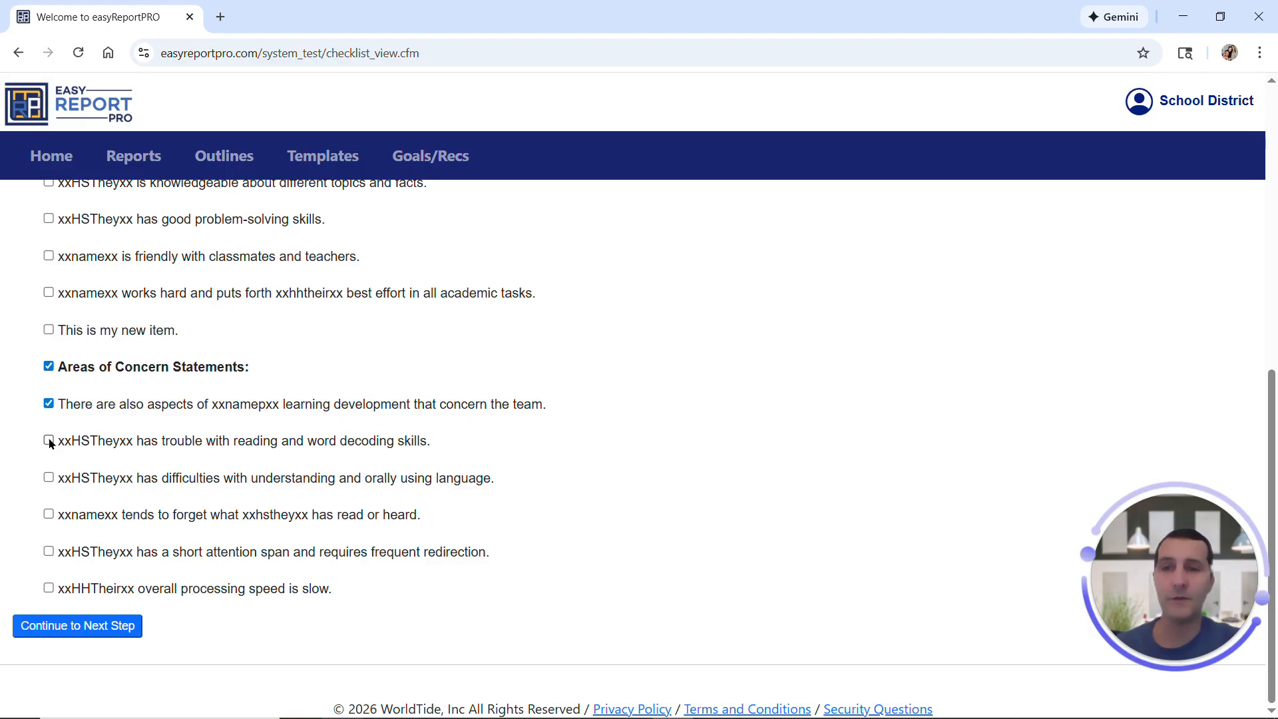
{"action": "left_click", "coordinate": [49, 440]}
{"action": "left_click", "coordinate": [49, 479]}
{"action": "left_click", "coordinate": [50, 515]}
{"action": "left_click", "coordinate": [50, 553]}
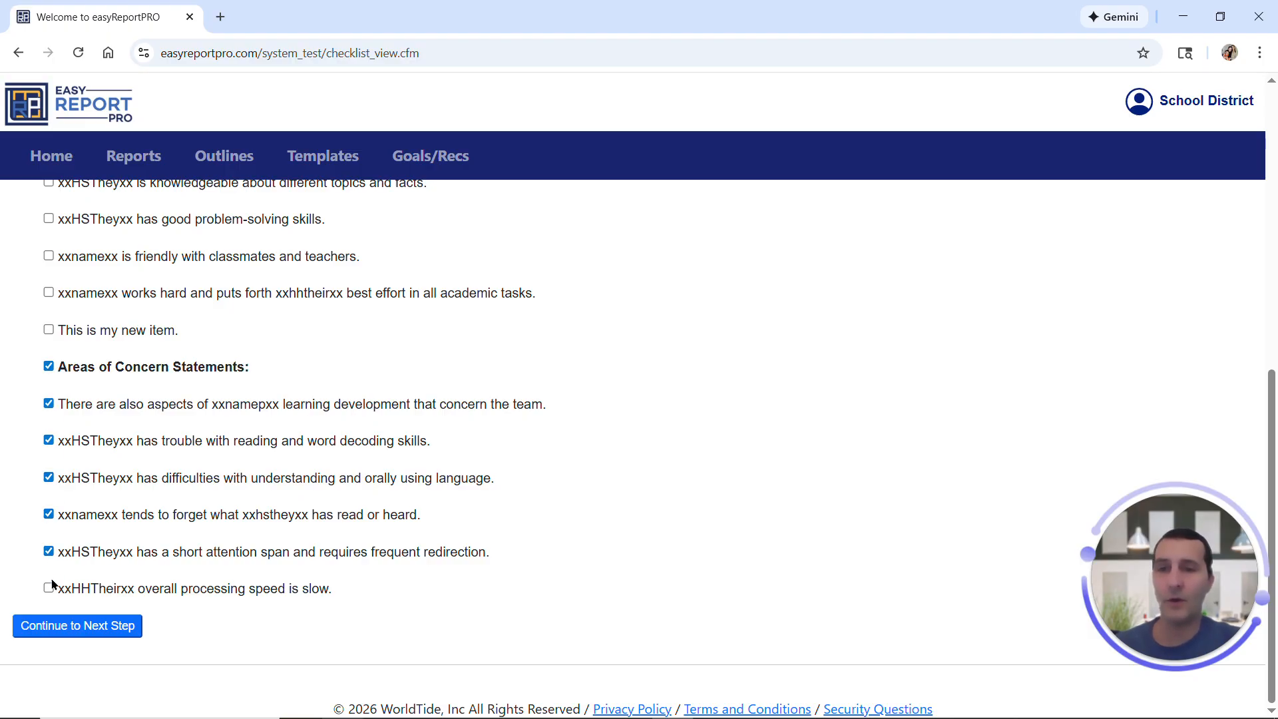
{"action": "left_click", "coordinate": [49, 588]}
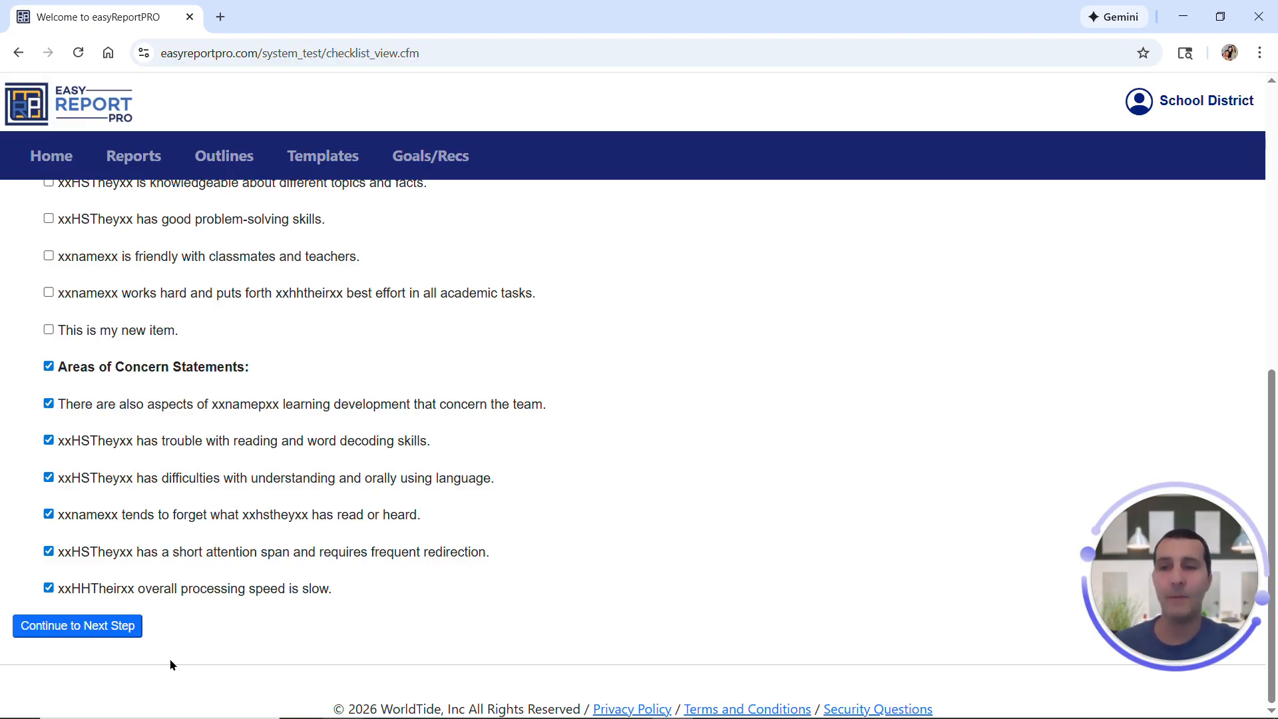
{"action": "left_click", "coordinate": [77, 629]}
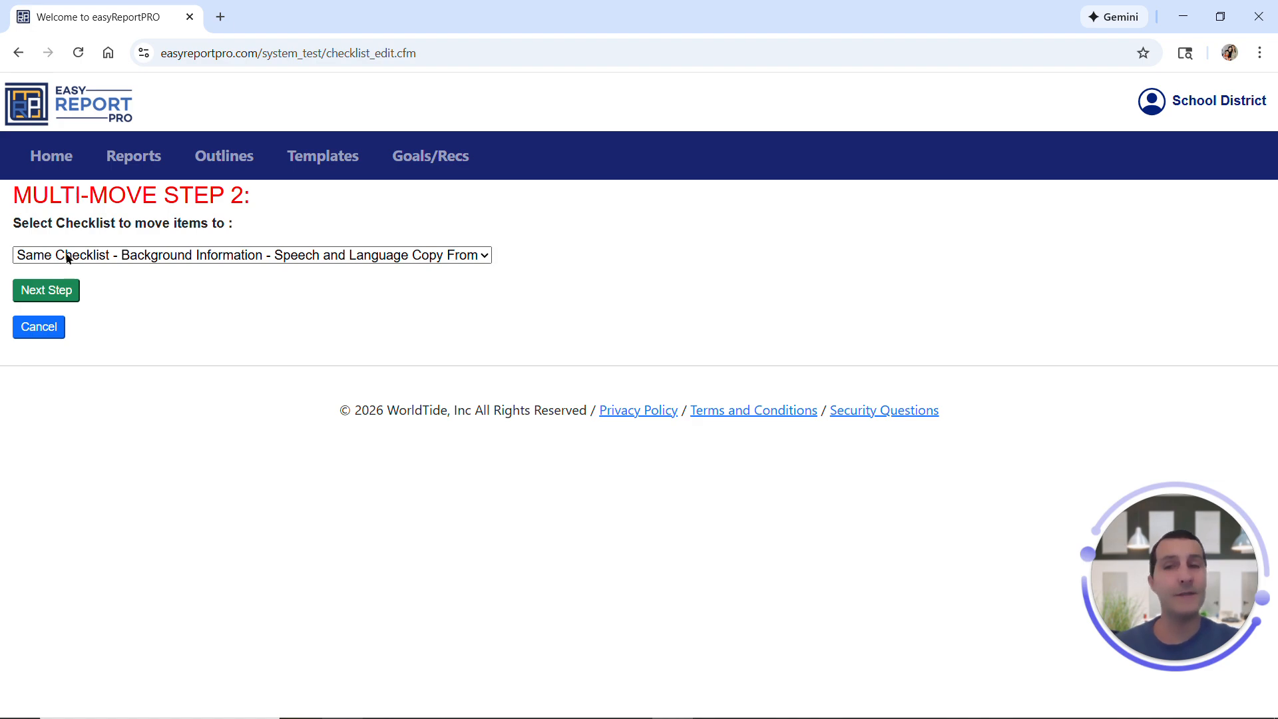
Set the move's destination to the same checklist, after item 4 about the initial evaluation, and proceed to the confirmation step
{"action": "left_click", "coordinate": [346, 256]}
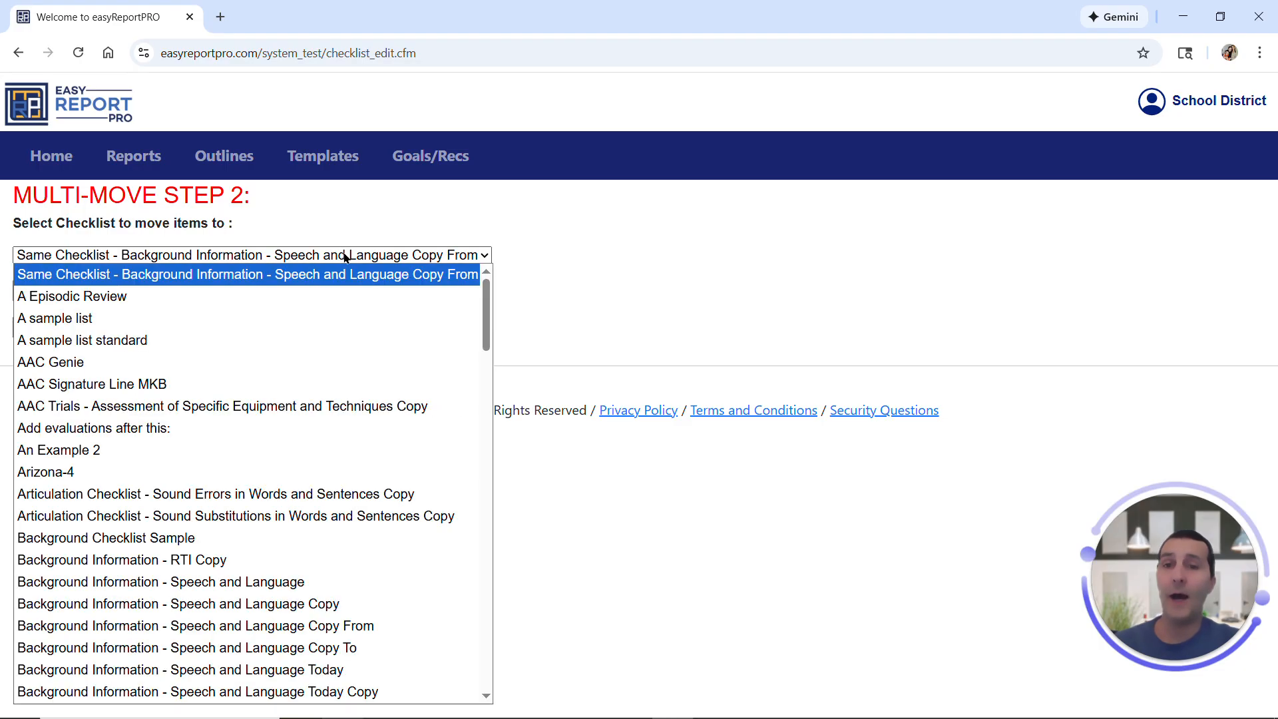
{"action": "left_click", "coordinate": [583, 293]}
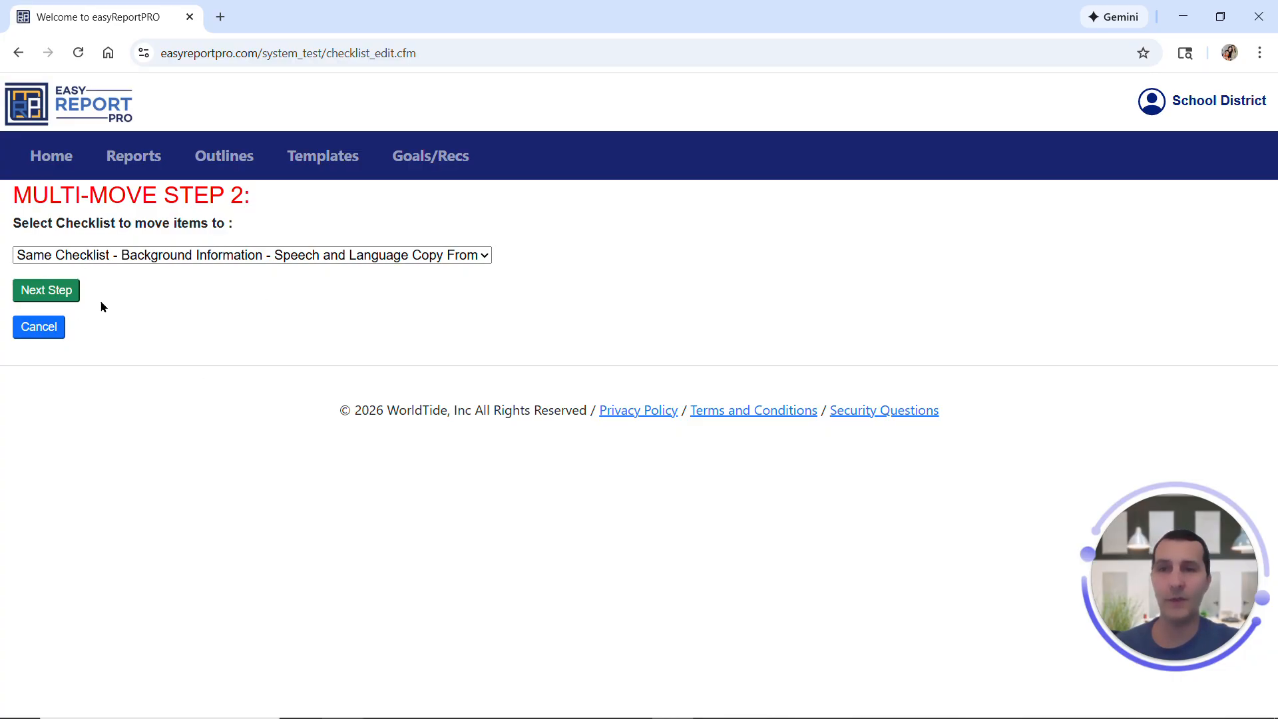
{"action": "left_click", "coordinate": [60, 297]}
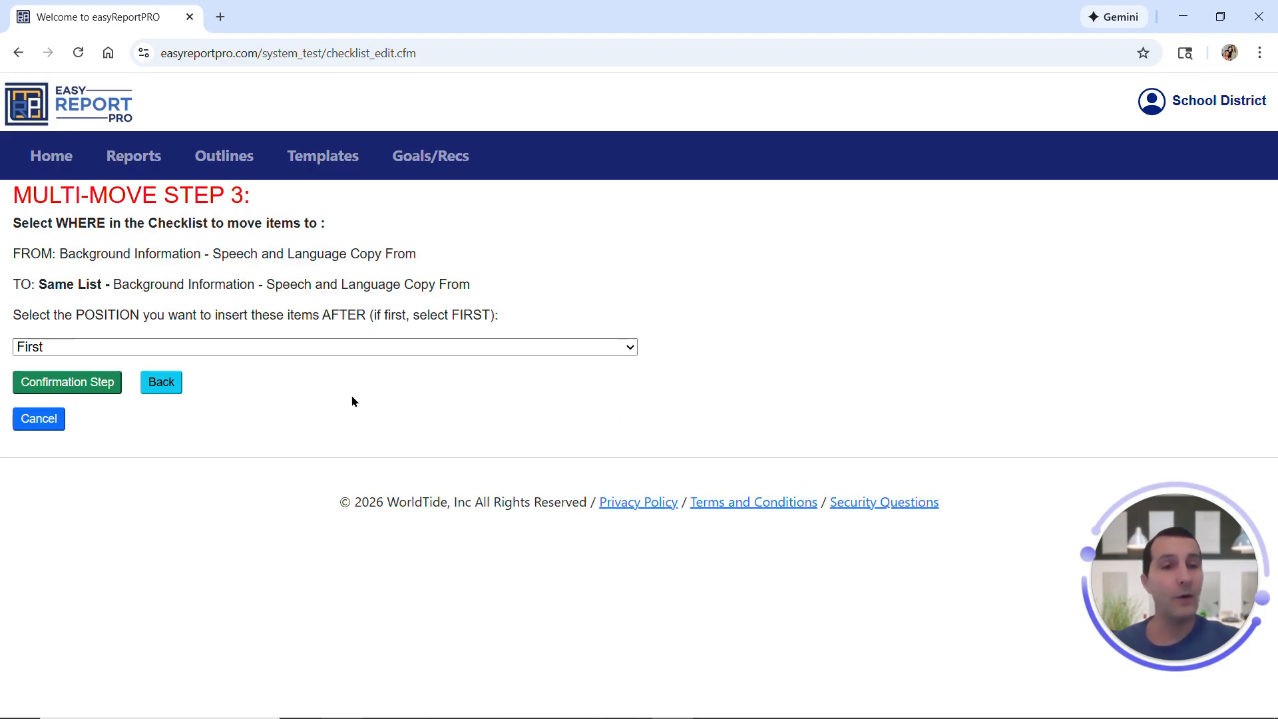
{"action": "left_click", "coordinate": [269, 348]}
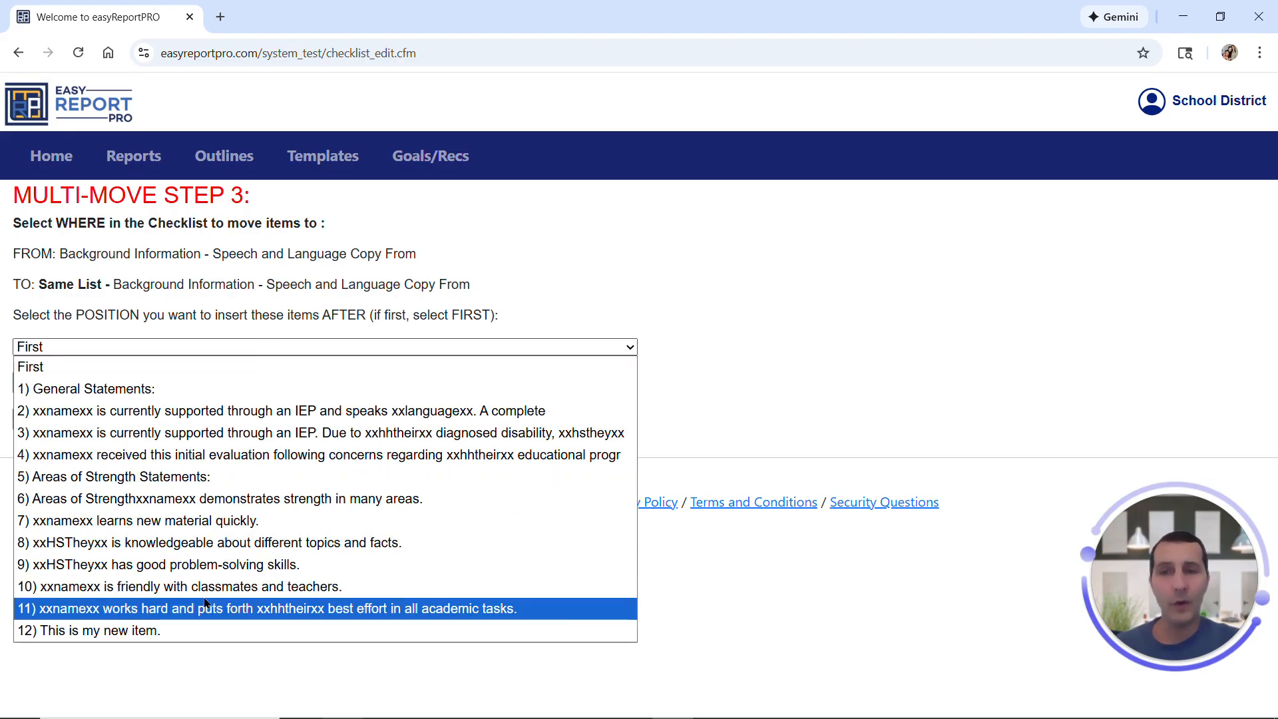
{"action": "left_click", "coordinate": [141, 459]}
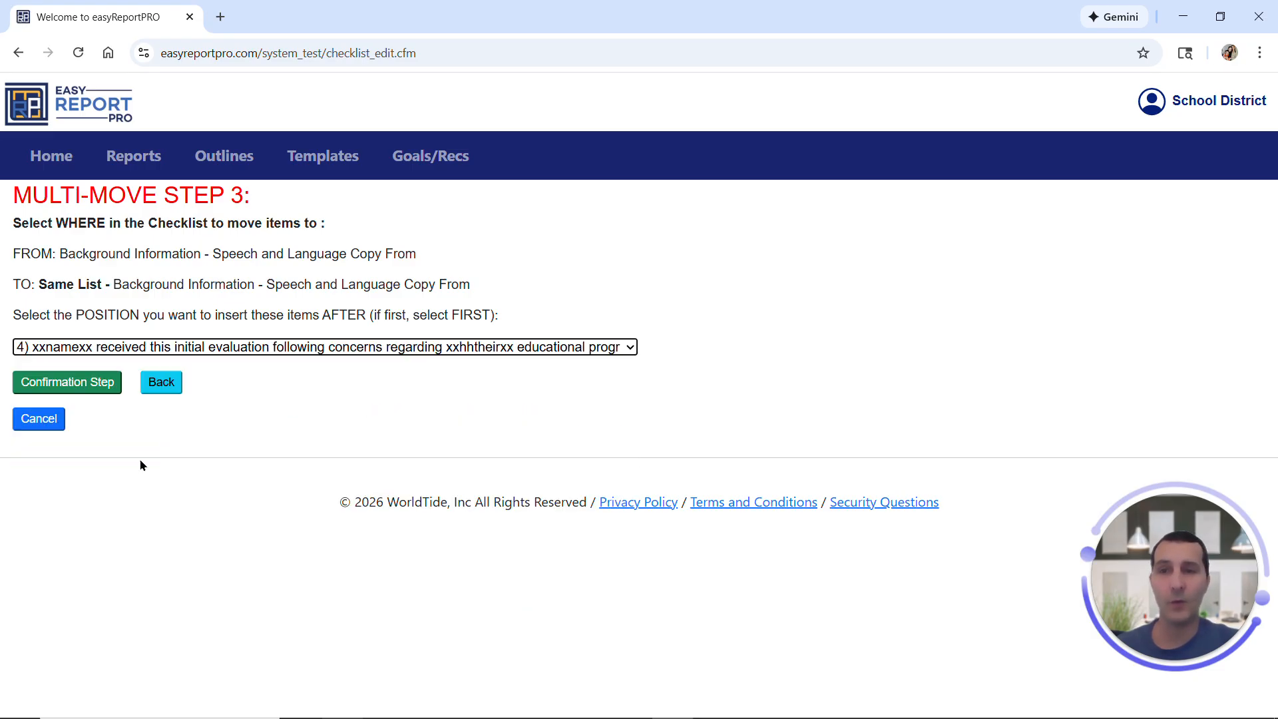
{"action": "left_click", "coordinate": [95, 385]}
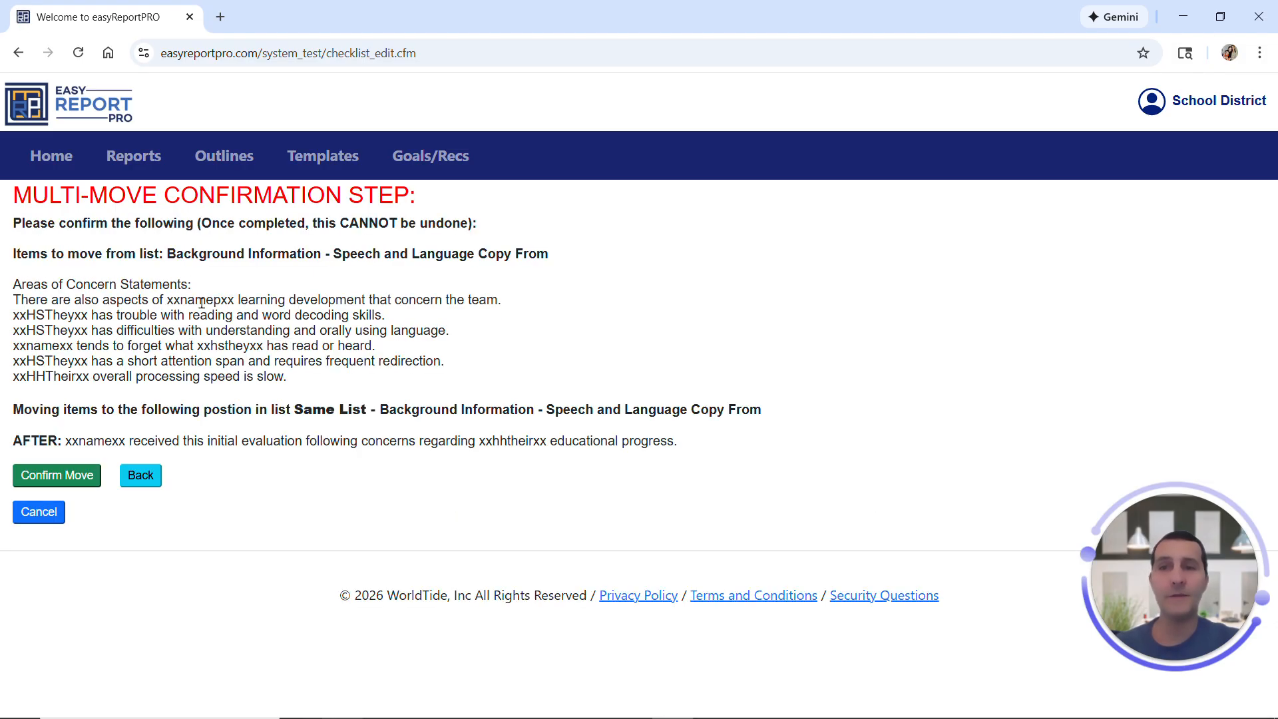
Review the Areas of Concern items, source list and destination in the Multi-Move summary, and confirm the move
{"action": "left_click_drag", "start_coordinate": [52, 285], "coordinate": [158, 362]}
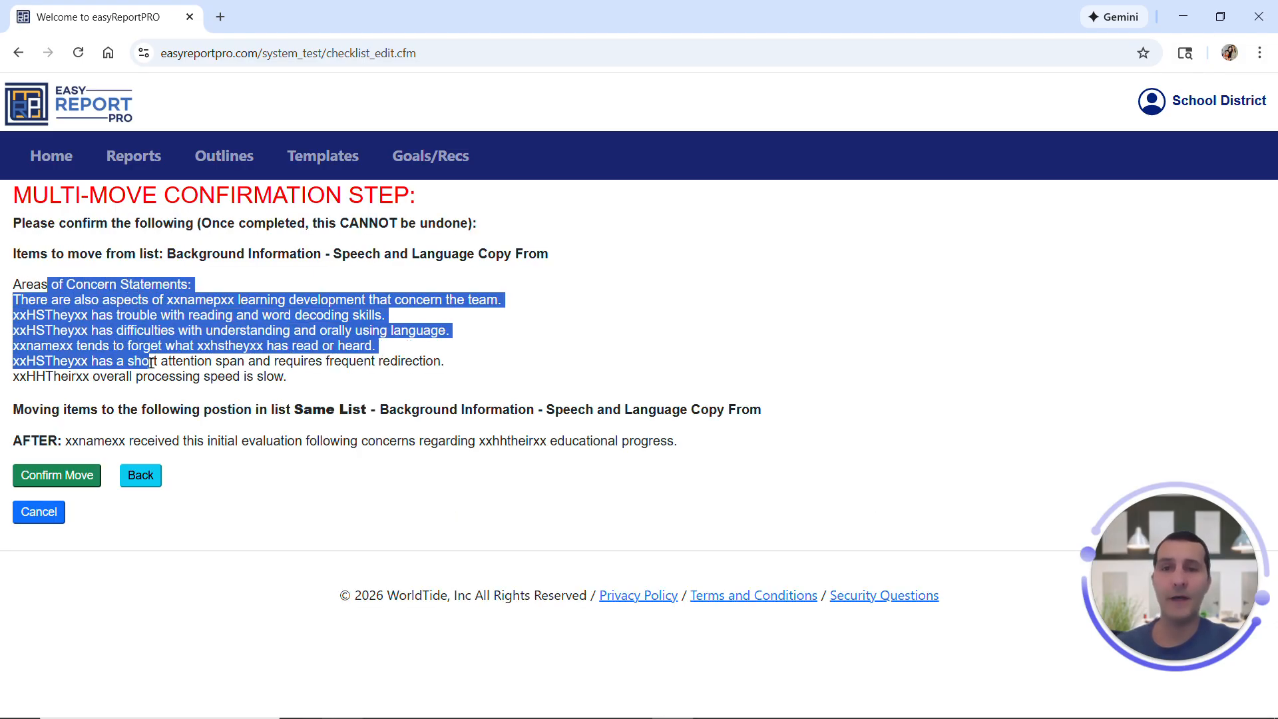
{"action": "left_click", "coordinate": [159, 362]}
{"action": "left_click_drag", "start_coordinate": [237, 254], "coordinate": [382, 274]}
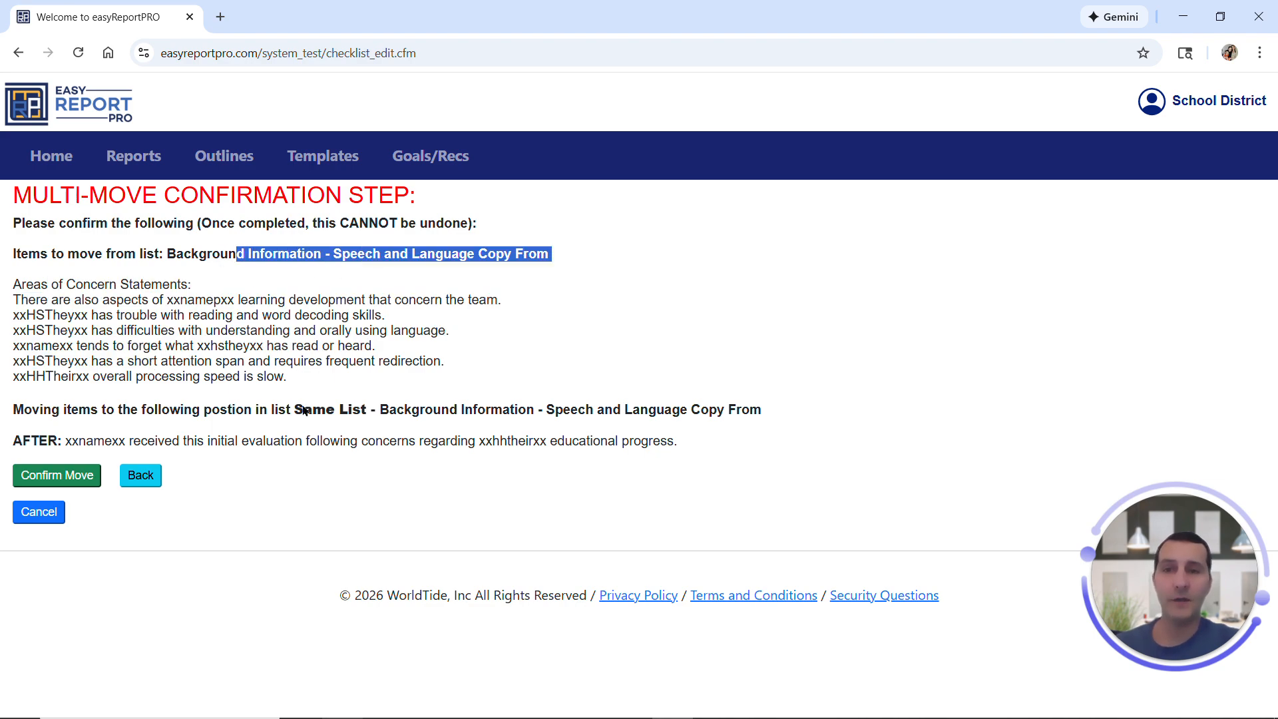
{"action": "left_click_drag", "start_coordinate": [296, 407], "coordinate": [410, 429]}
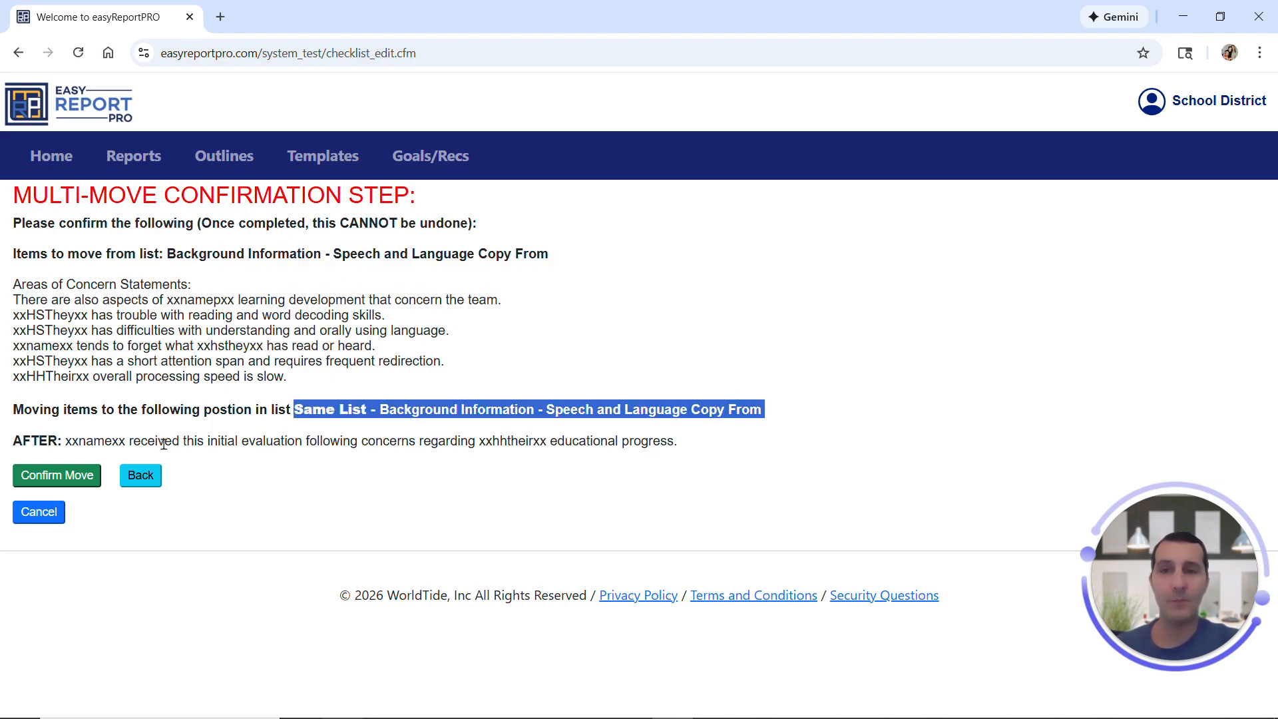
{"action": "left_click_drag", "start_coordinate": [164, 441], "coordinate": [241, 442]}
{"action": "left_click", "coordinate": [51, 467]}
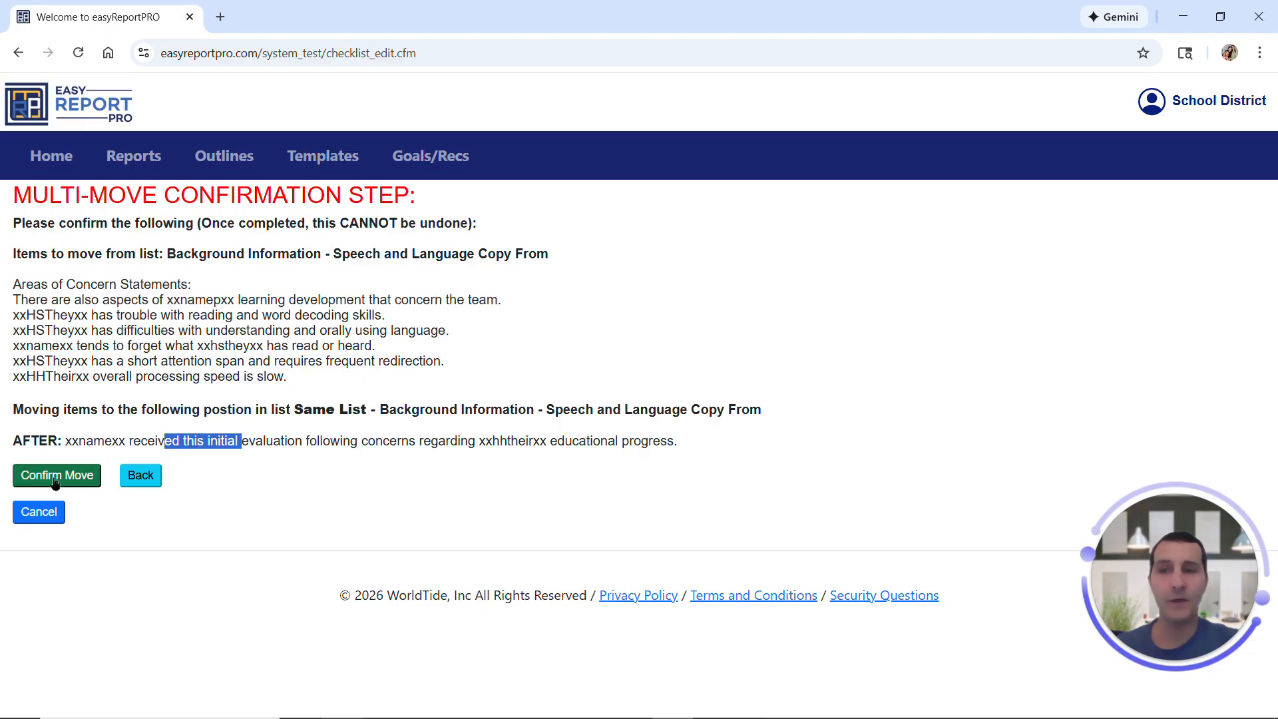
Examine the reordered checklist from start to end, checking the Areas of Concern section and the position of "This is my new item."
{"action": "scroll", "coordinate": [552, 422], "scroll_direction": "down", "scroll_amount": 1}
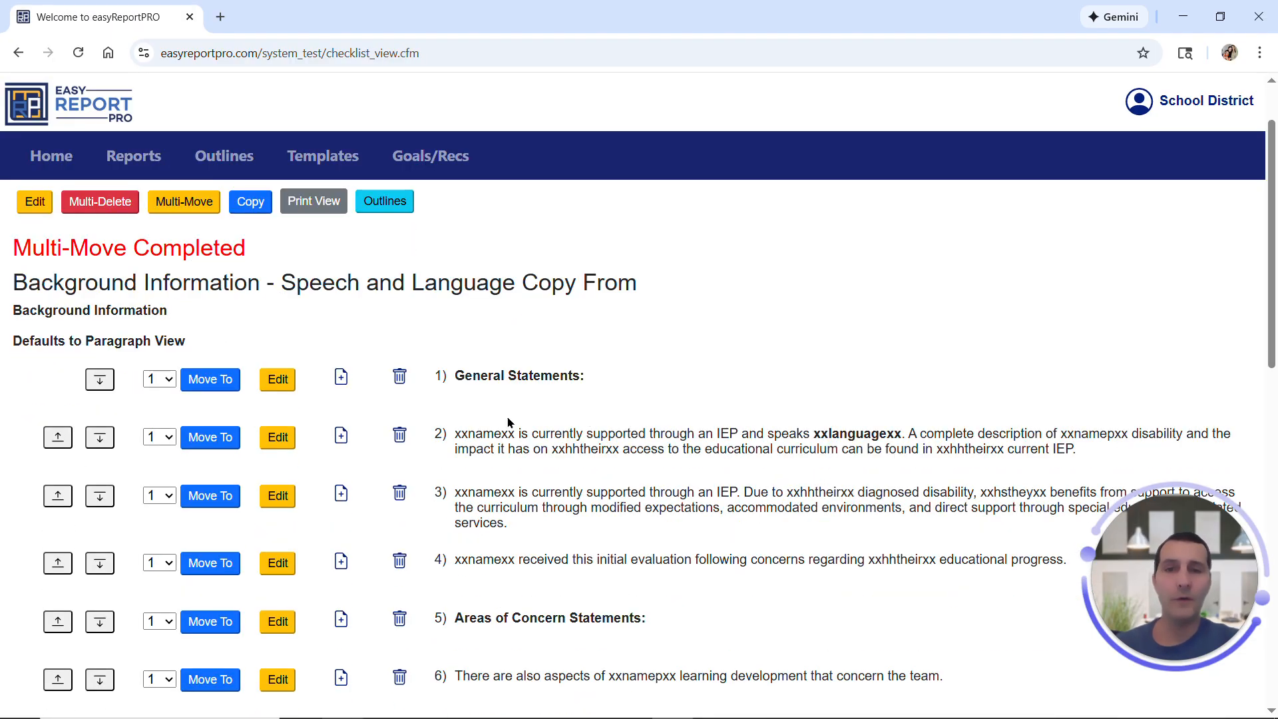
{"action": "scroll", "coordinate": [539, 546], "scroll_direction": "down", "scroll_amount": 3}
{"action": "scroll", "coordinate": [536, 533], "scroll_direction": "down", "scroll_amount": 1}
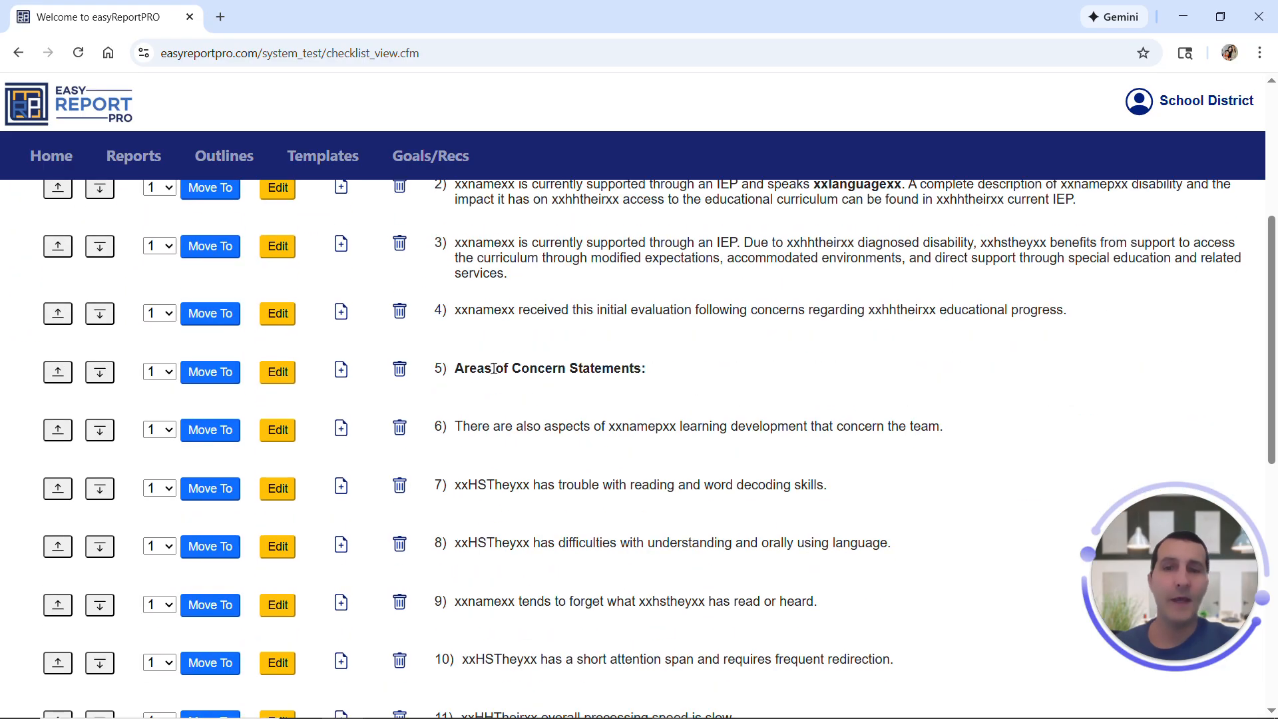
{"action": "scroll", "coordinate": [578, 519], "scroll_direction": "down", "scroll_amount": 7}
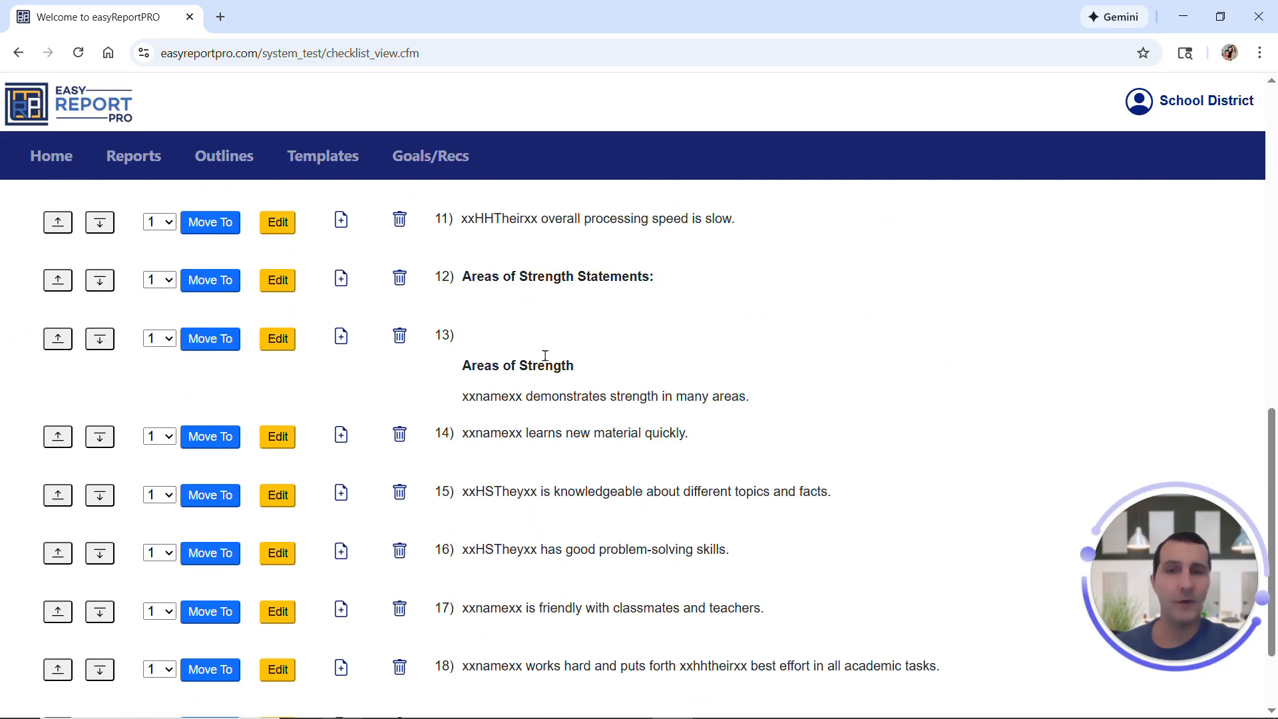
{"action": "scroll", "coordinate": [652, 574], "scroll_direction": "down", "scroll_amount": 2}
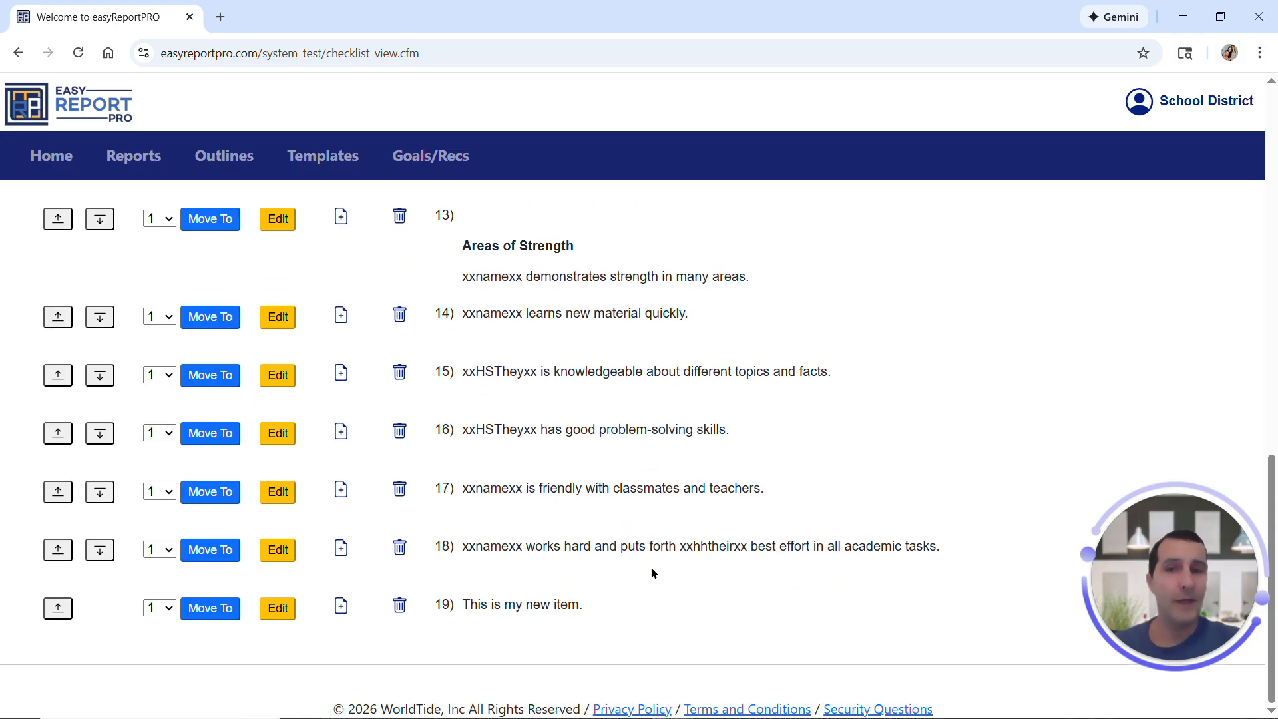
{"action": "scroll", "coordinate": [652, 573], "scroll_direction": "up", "scroll_amount": 12}
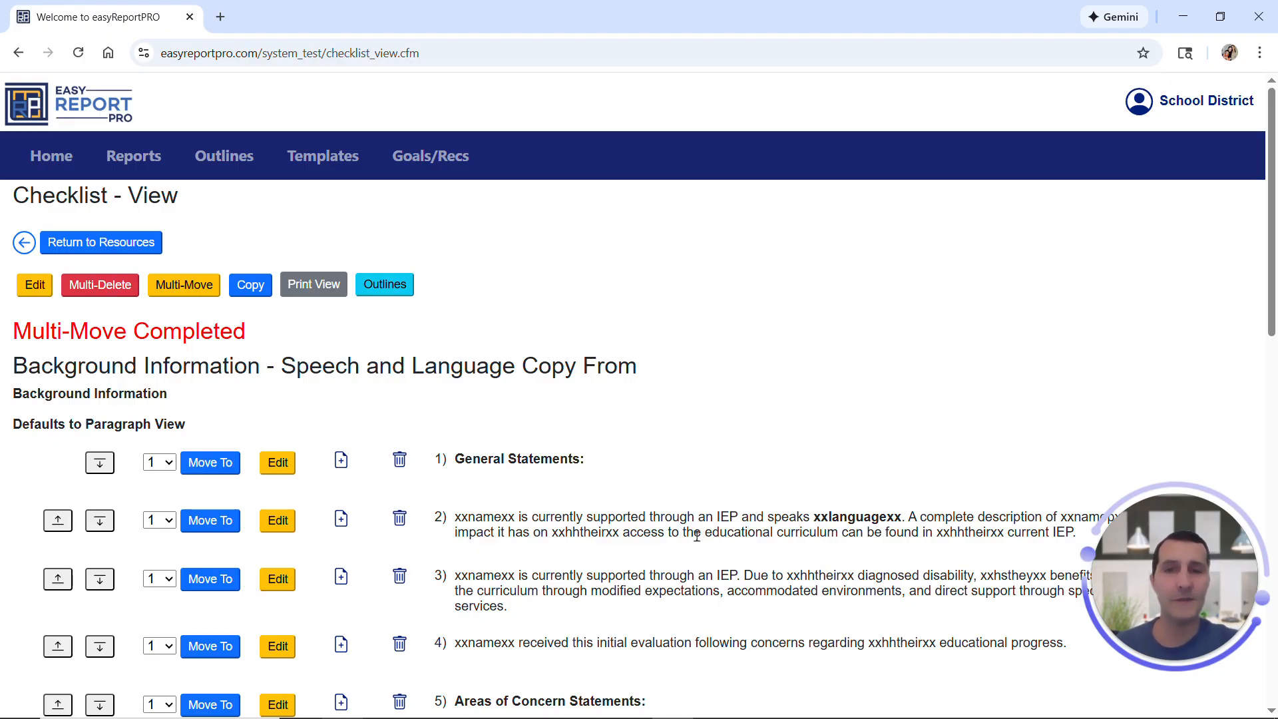
{"action": "scroll", "coordinate": [681, 515], "scroll_direction": "down", "scroll_amount": 15}
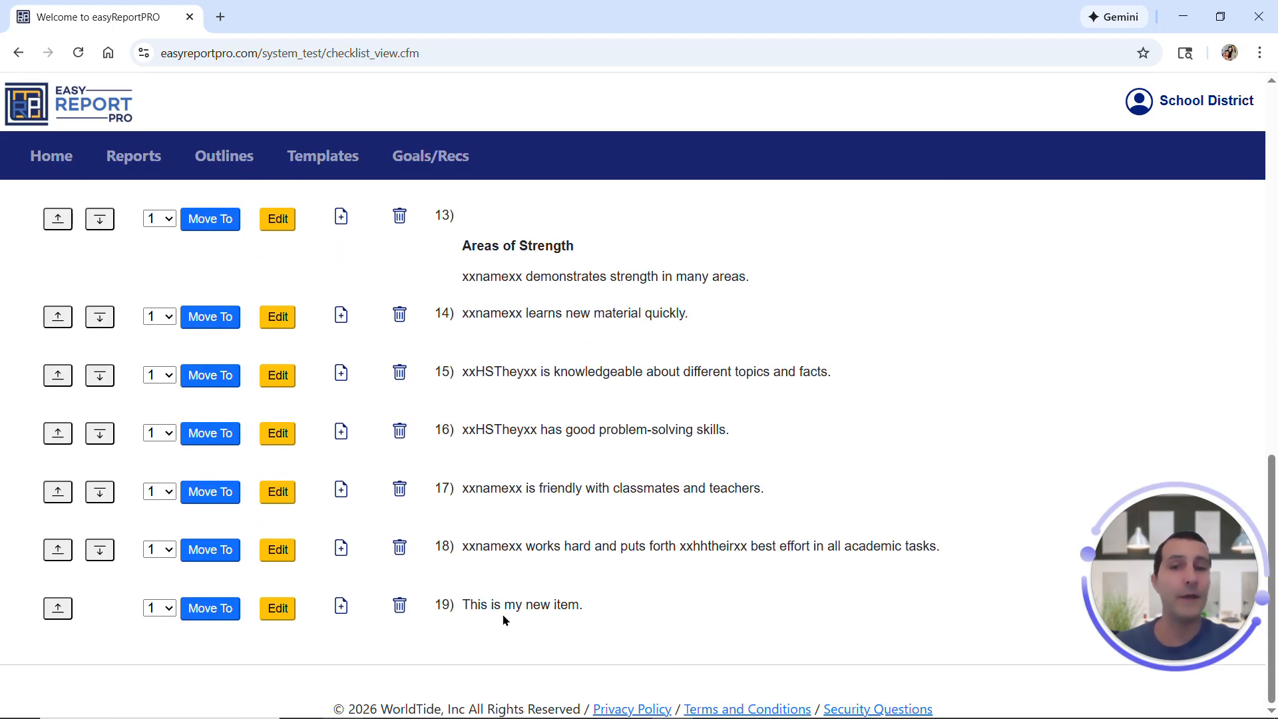
{"action": "left_click_drag", "start_coordinate": [501, 609], "coordinate": [518, 609]}
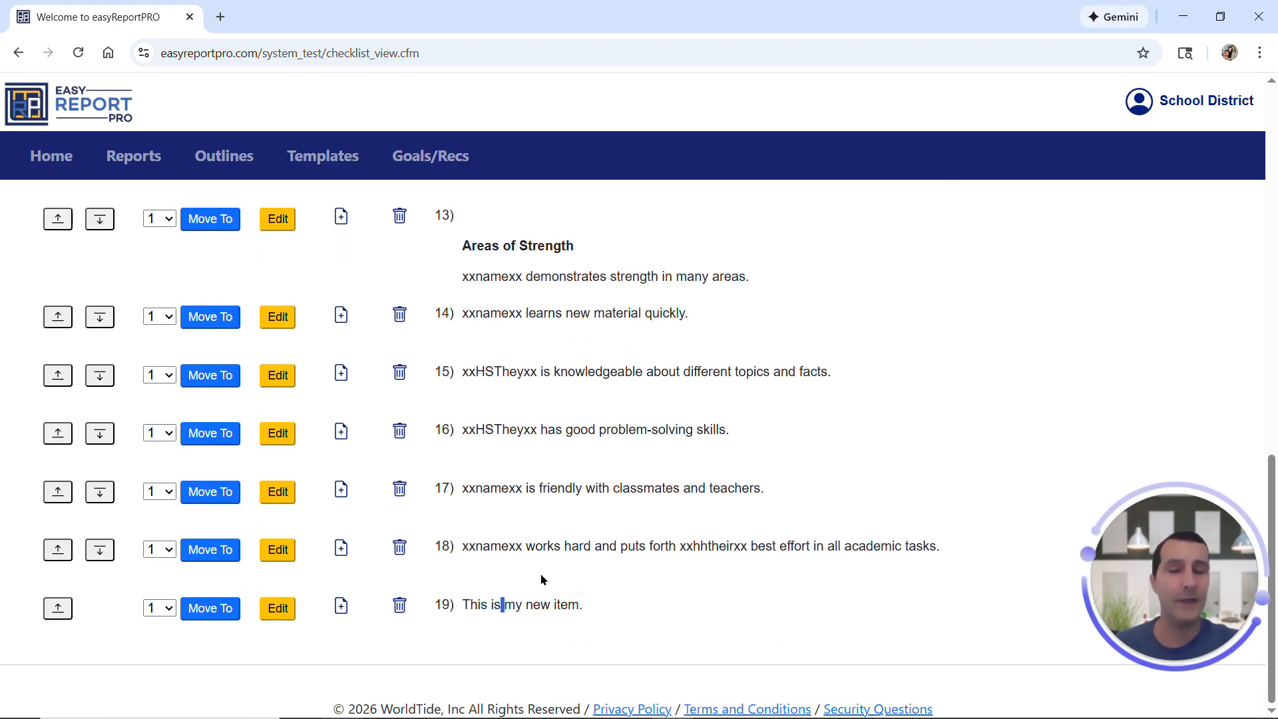
Start another Multi-Move with only "This is my new item." selected as the item to move
{"action": "scroll", "coordinate": [543, 578], "scroll_direction": "up", "scroll_amount": 15}
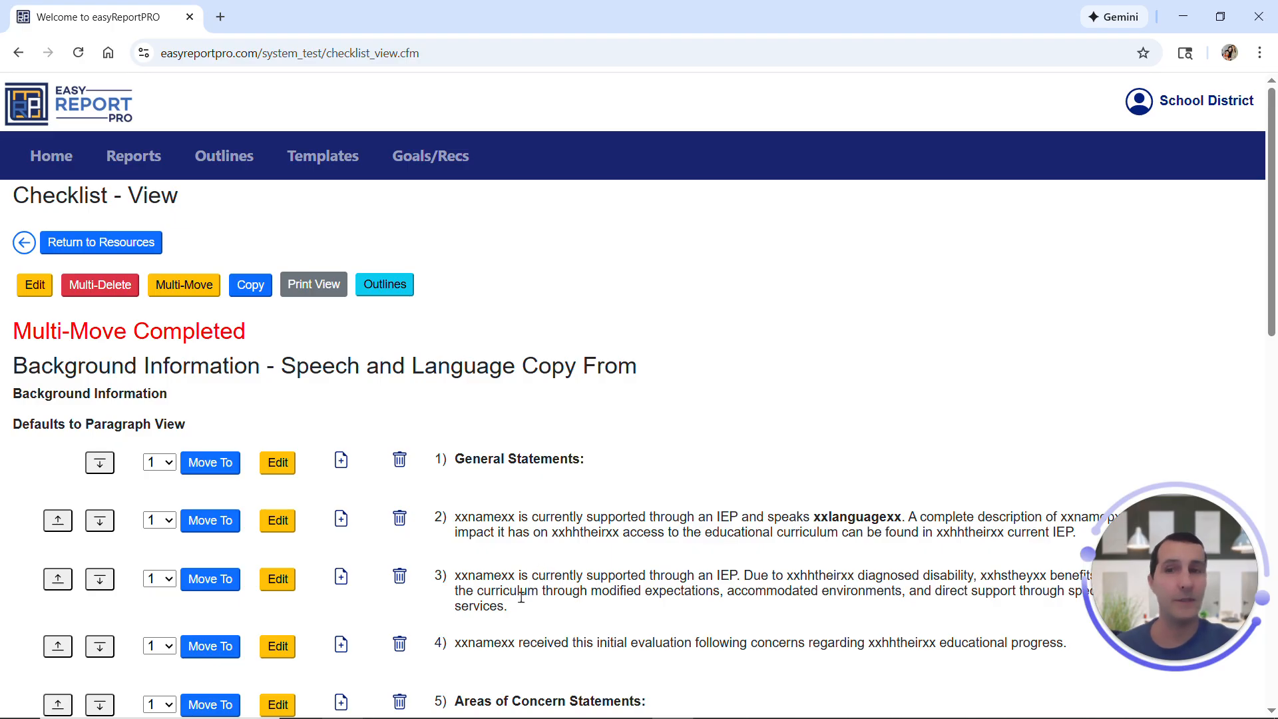
{"action": "left_click", "coordinate": [189, 291]}
{"action": "scroll", "coordinate": [291, 398], "scroll_direction": "down", "scroll_amount": 15}
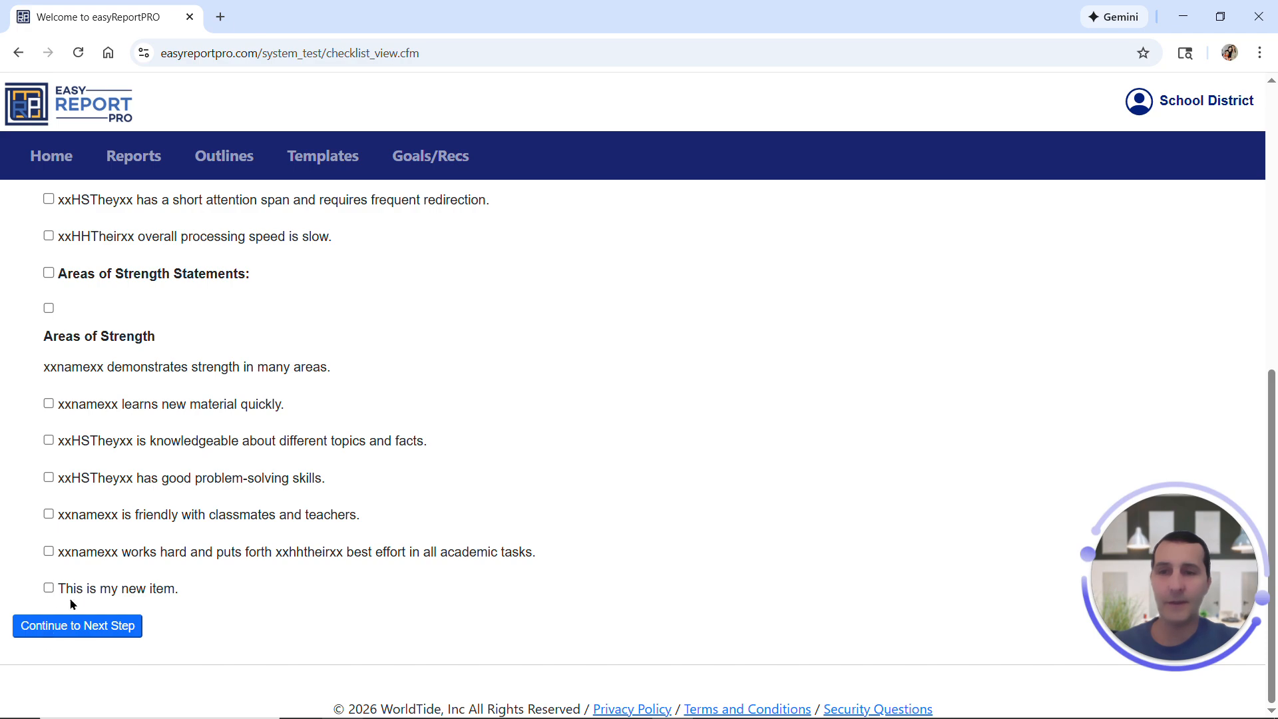
{"action": "left_click", "coordinate": [49, 587]}
{"action": "left_click", "coordinate": [117, 636]}
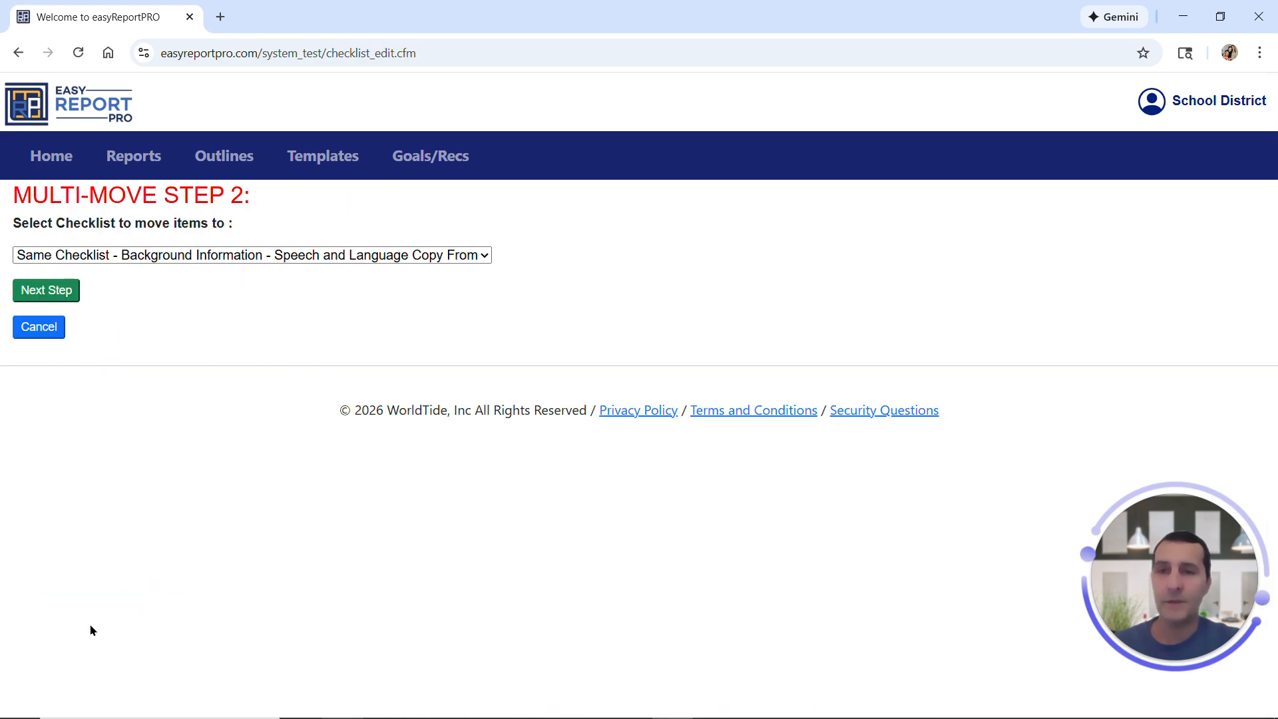
Choose "Background Information - Speech and Language Copy To" as the destination checklist and continue to the position step
{"action": "left_click", "coordinate": [406, 256]}
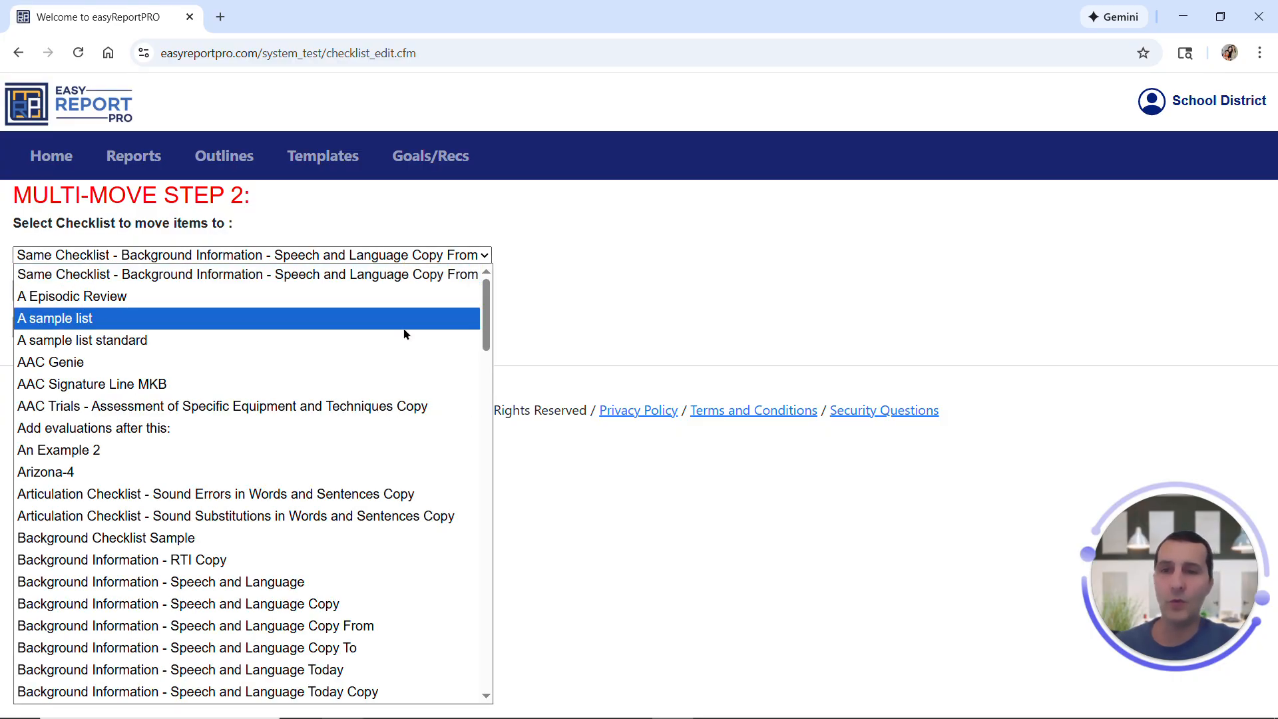
{"action": "scroll", "coordinate": [403, 369], "scroll_direction": "down", "scroll_amount": 3}
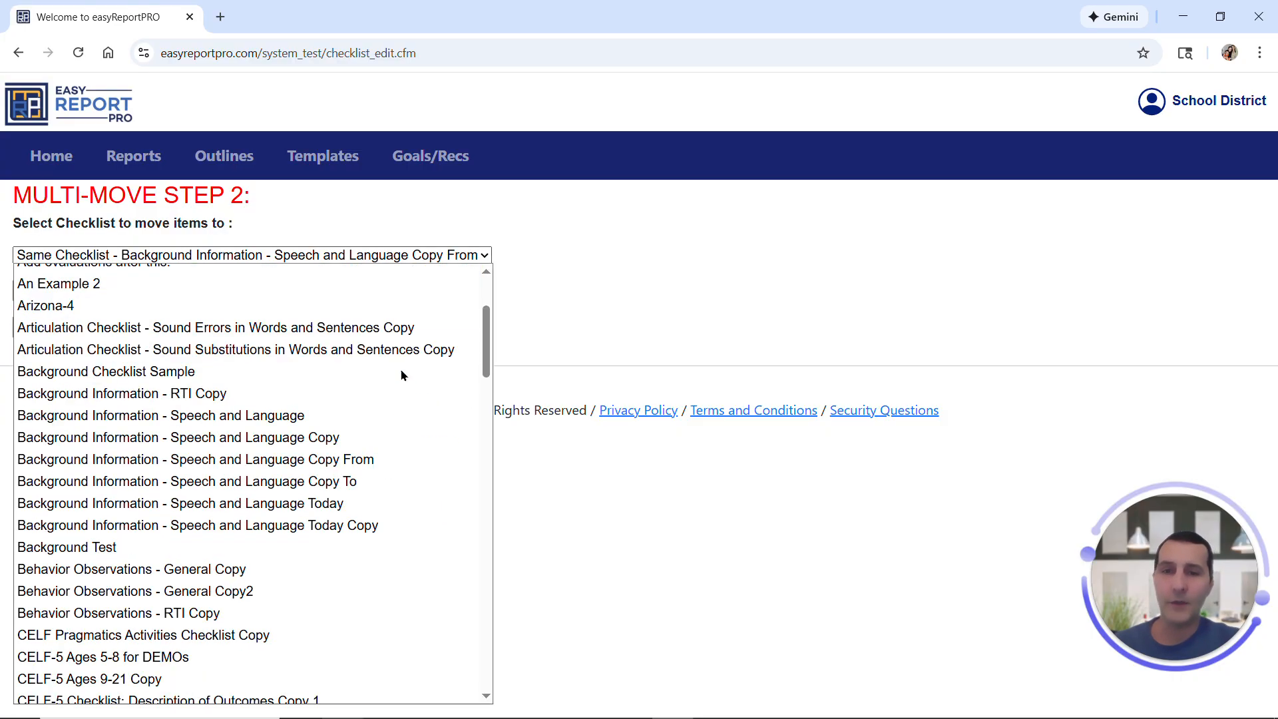
{"action": "left_click", "coordinate": [341, 484]}
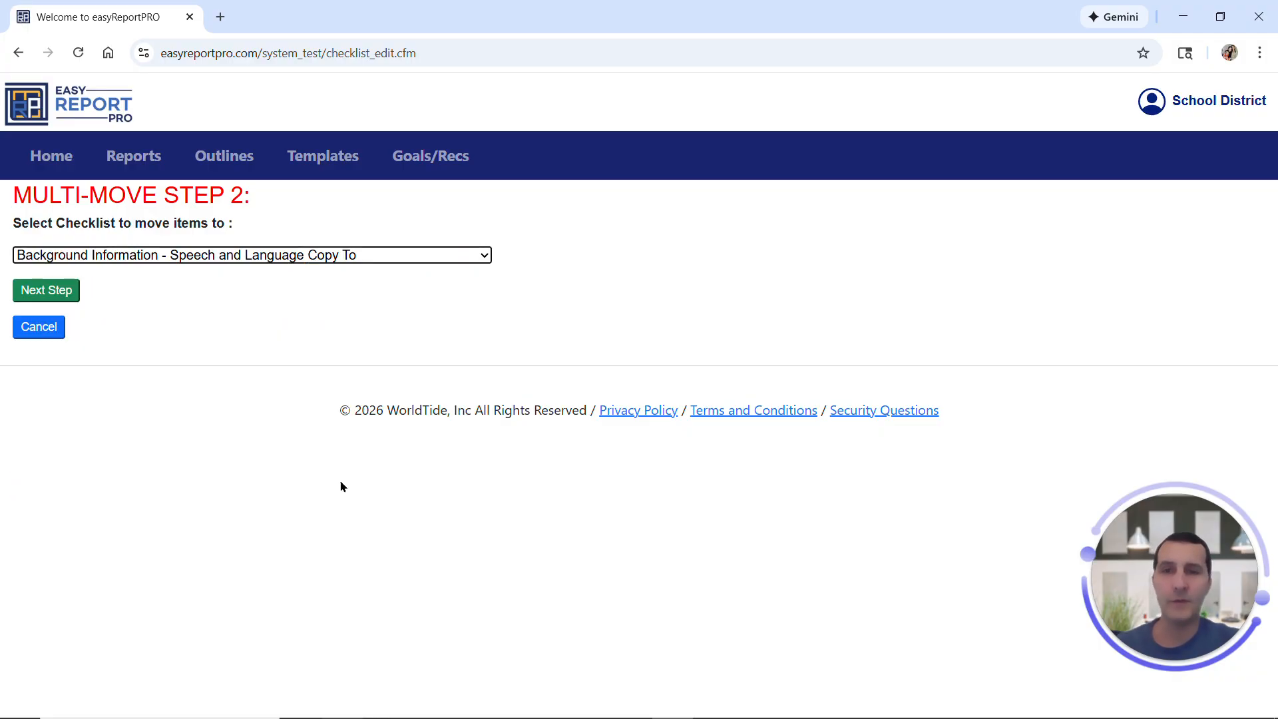
{"action": "left_click", "coordinate": [67, 290]}
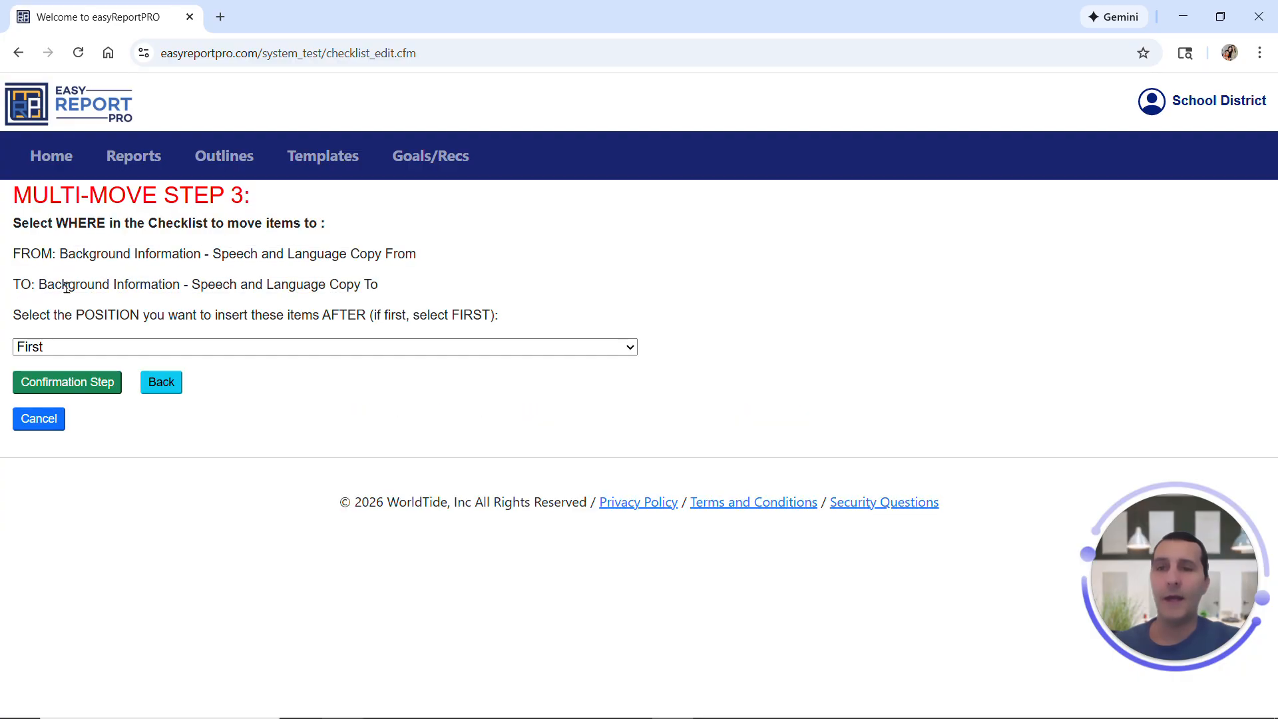
Set the insertion position in the destination checklist to First and proceed to the confirmation step
{"action": "left_click", "coordinate": [92, 350]}
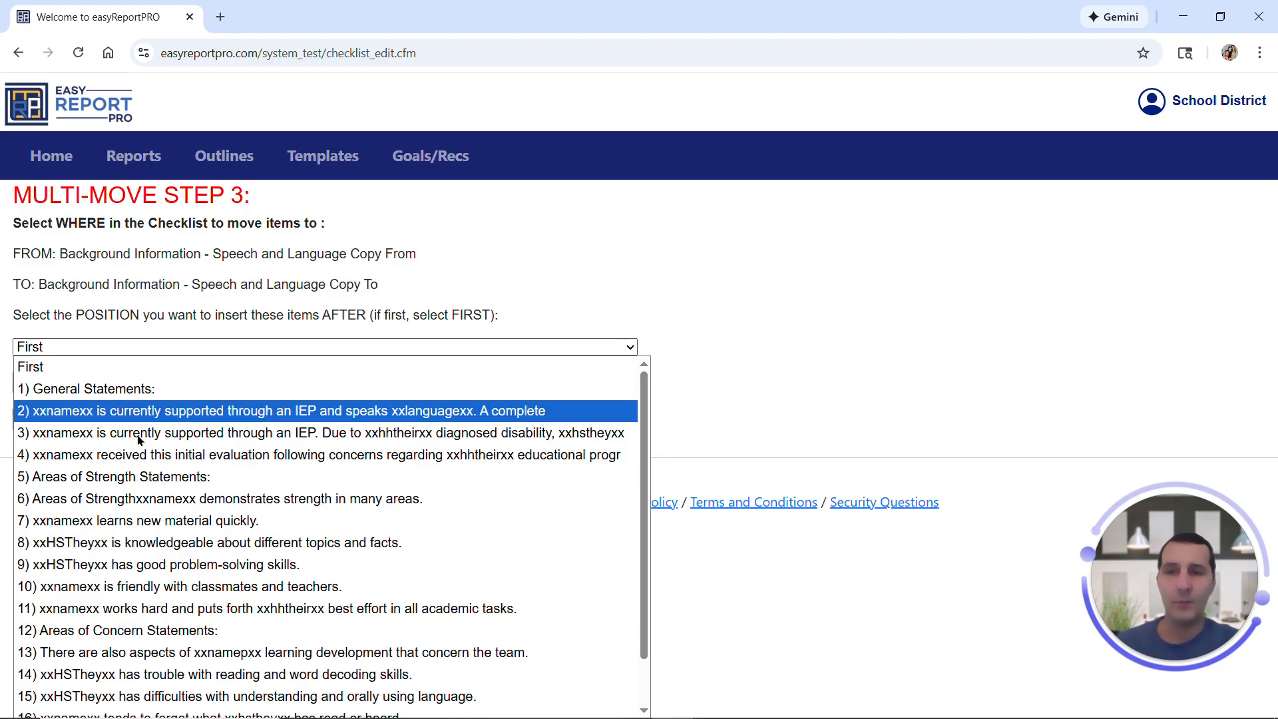
{"action": "scroll", "coordinate": [181, 556], "scroll_direction": "down", "scroll_amount": 1}
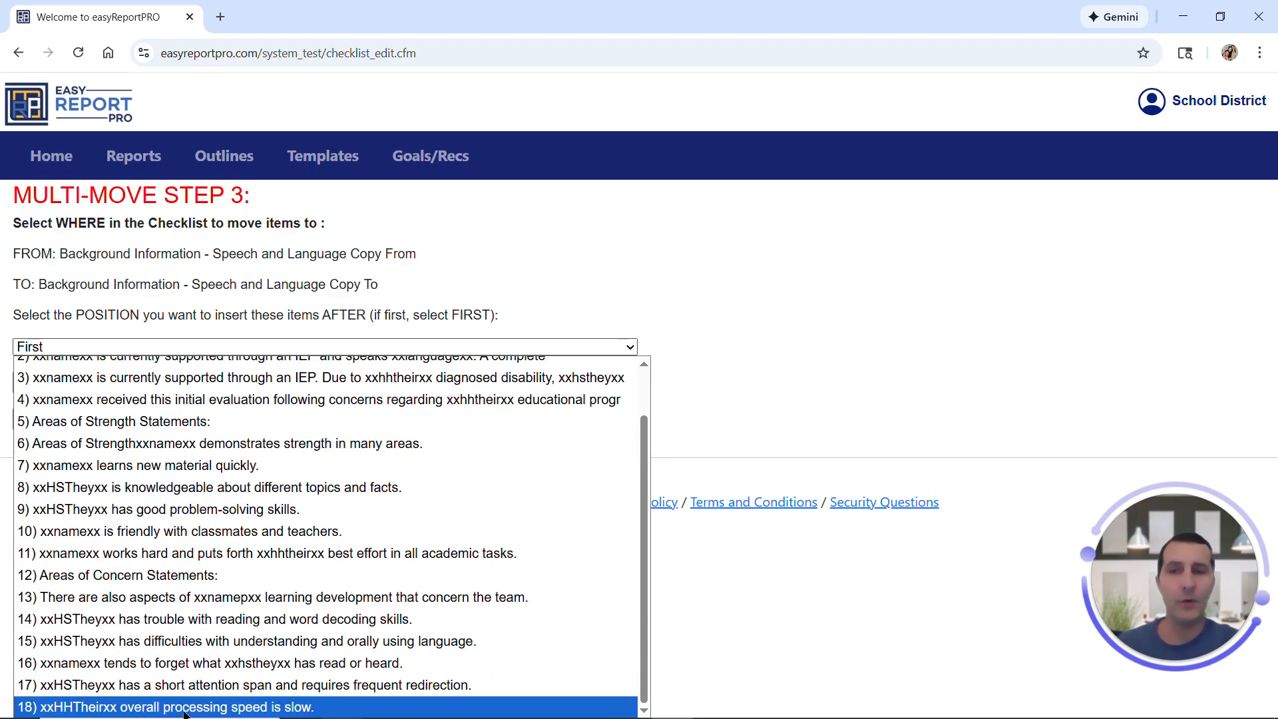
{"action": "scroll", "coordinate": [100, 562], "scroll_direction": "up", "scroll_amount": 1}
{"action": "left_click", "coordinate": [56, 367]}
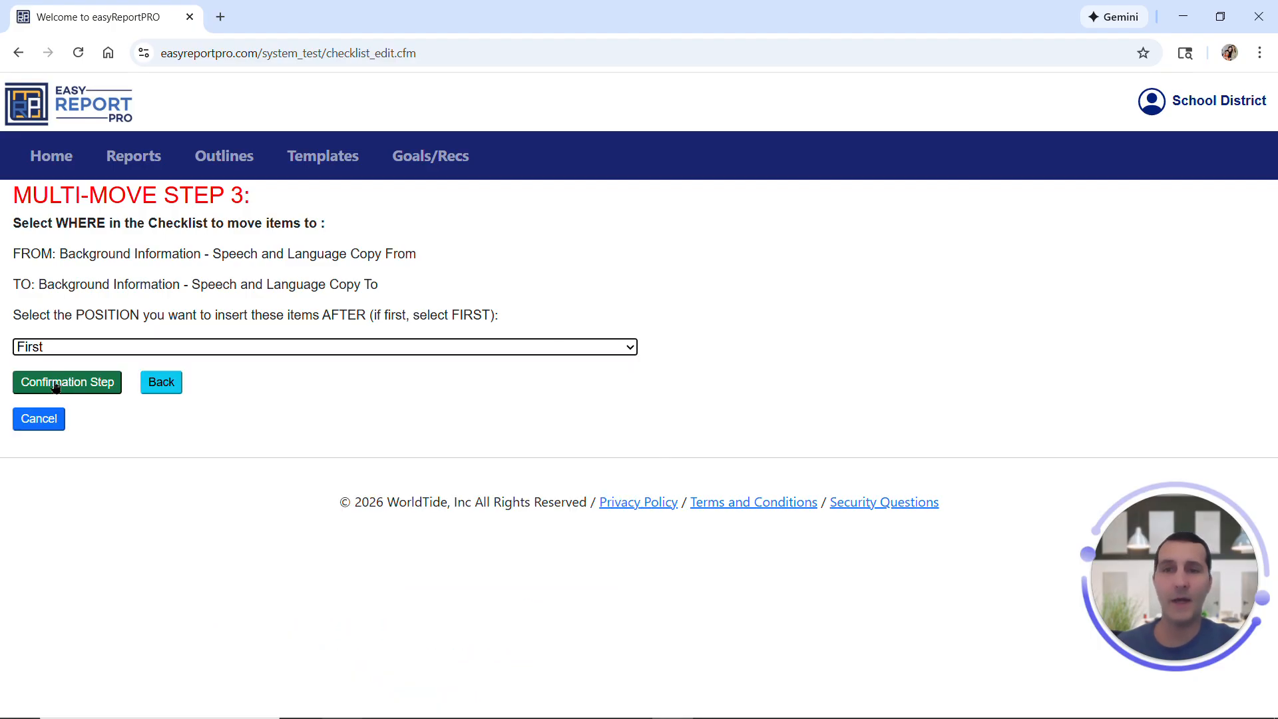
{"action": "left_click", "coordinate": [108, 391]}
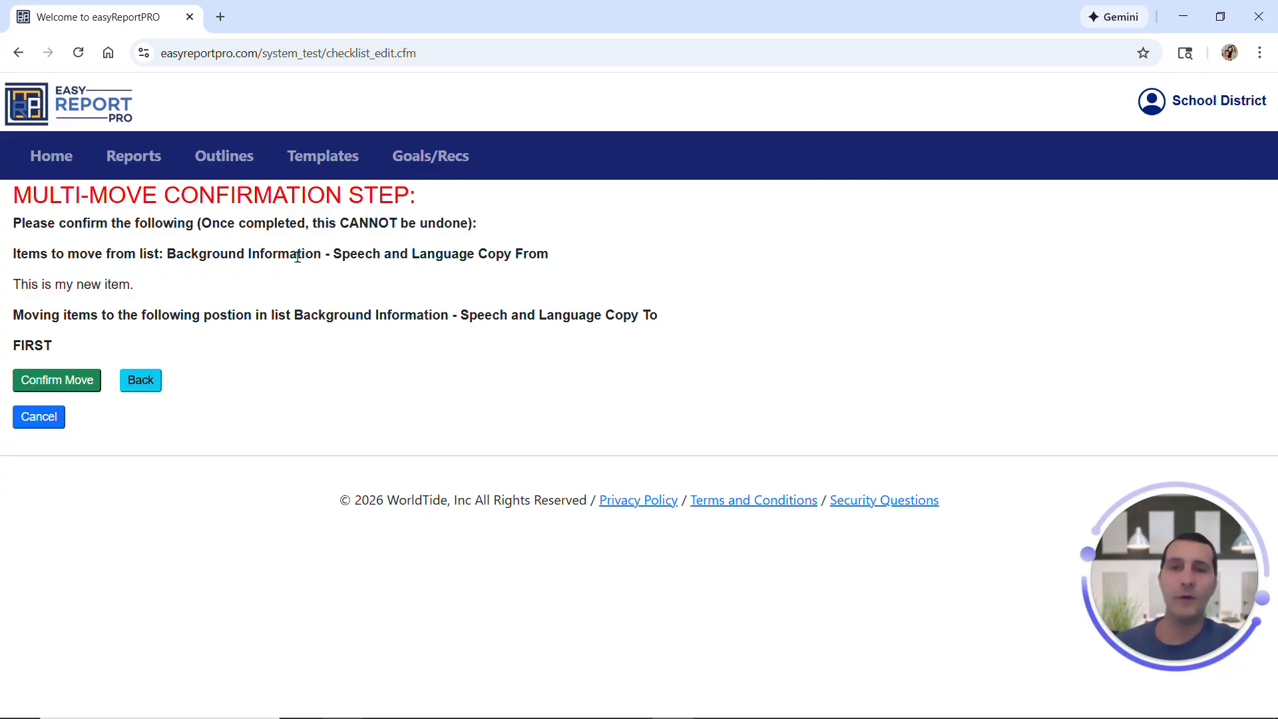
Review the source list, the item and the destination list in the summary, and confirm the move of the new item
{"action": "left_click_drag", "start_coordinate": [297, 255], "coordinate": [550, 255]}
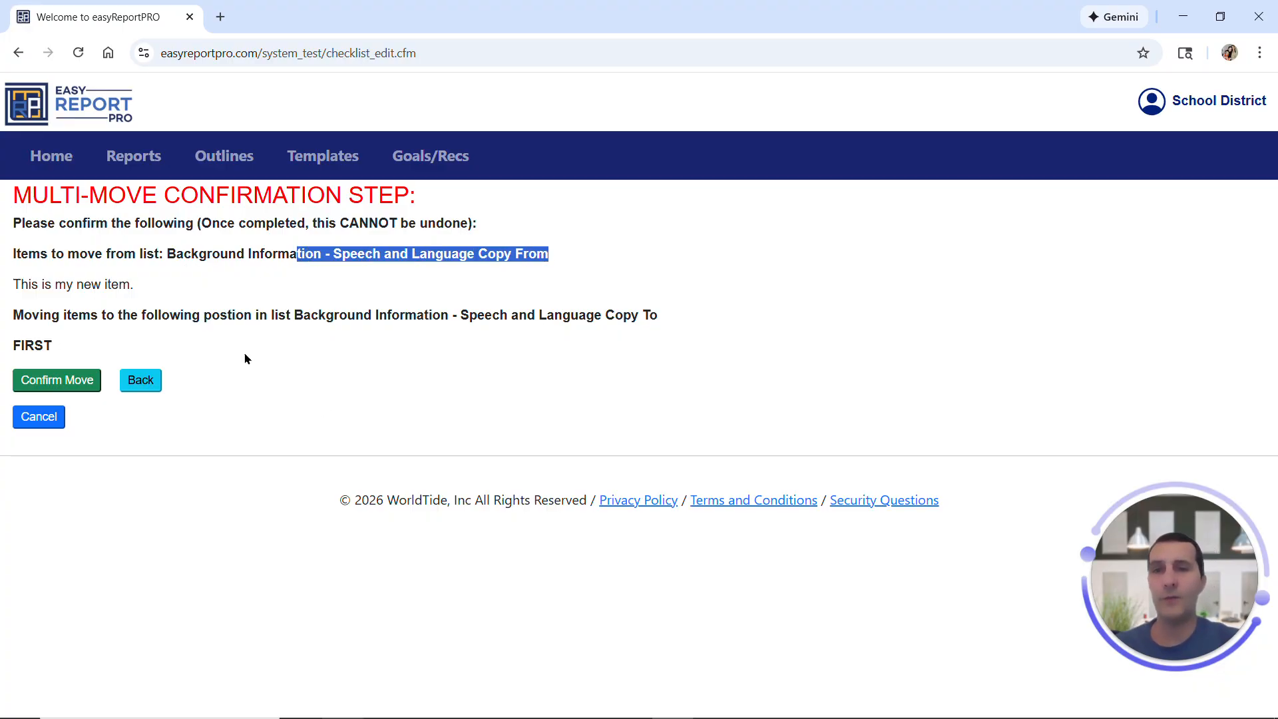
{"action": "left_click_drag", "start_coordinate": [30, 287], "coordinate": [108, 305]}
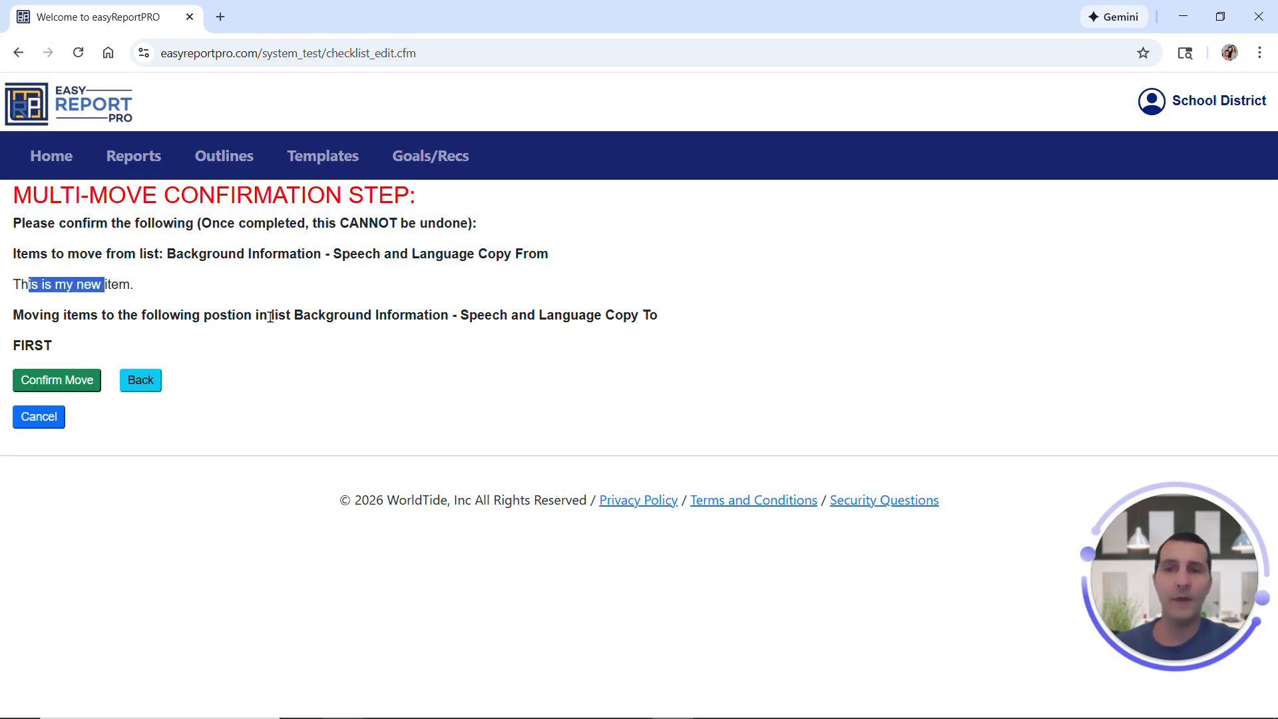
{"action": "left_click_drag", "start_coordinate": [270, 316], "coordinate": [662, 317]}
{"action": "left_click", "coordinate": [663, 332]}
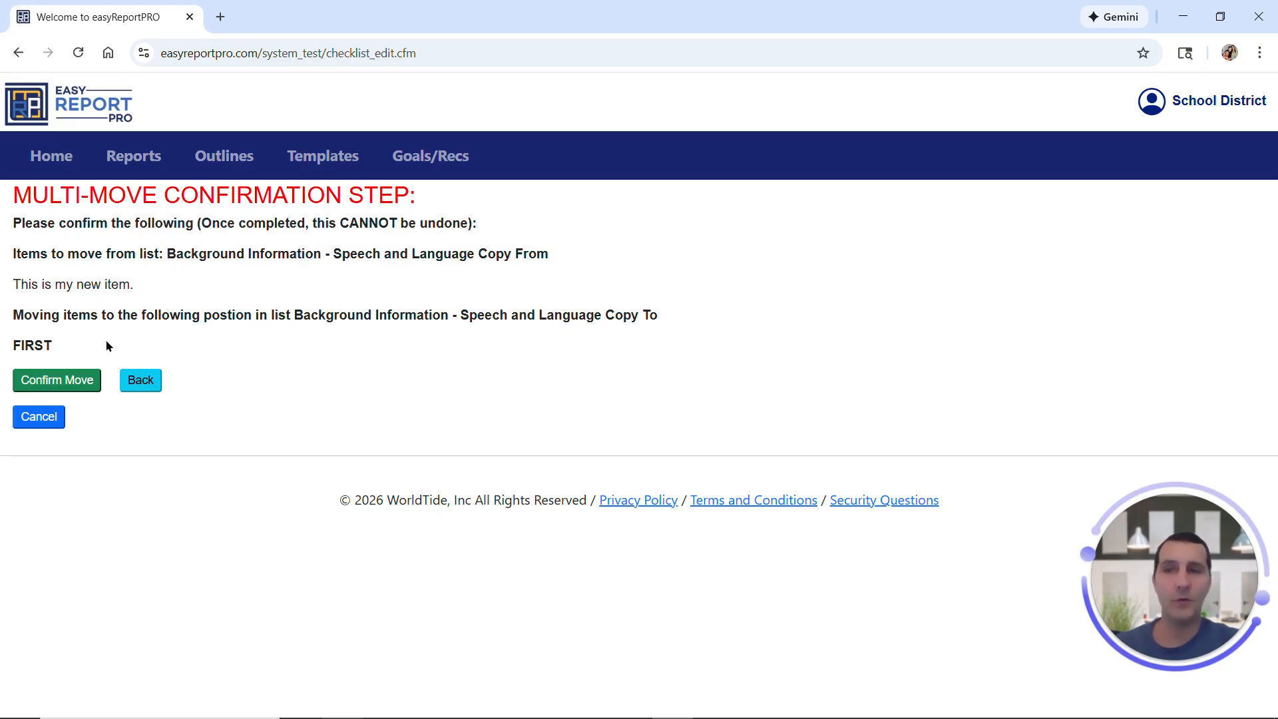
{"action": "left_click", "coordinate": [60, 386]}
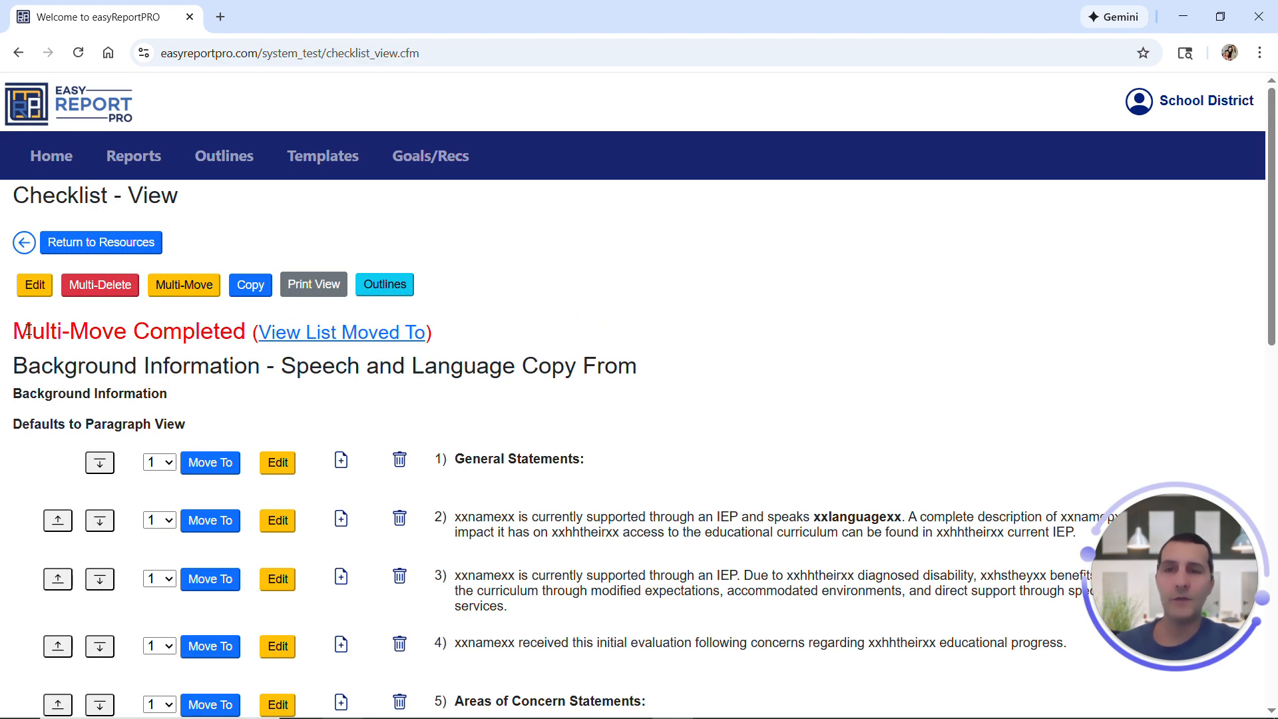
Look through the source checklist, and open the list the item was moved to and check its title and first item
{"action": "left_click_drag", "start_coordinate": [28, 331], "coordinate": [245, 333]}
{"action": "scroll", "coordinate": [651, 404], "scroll_direction": "down", "scroll_amount": 12}
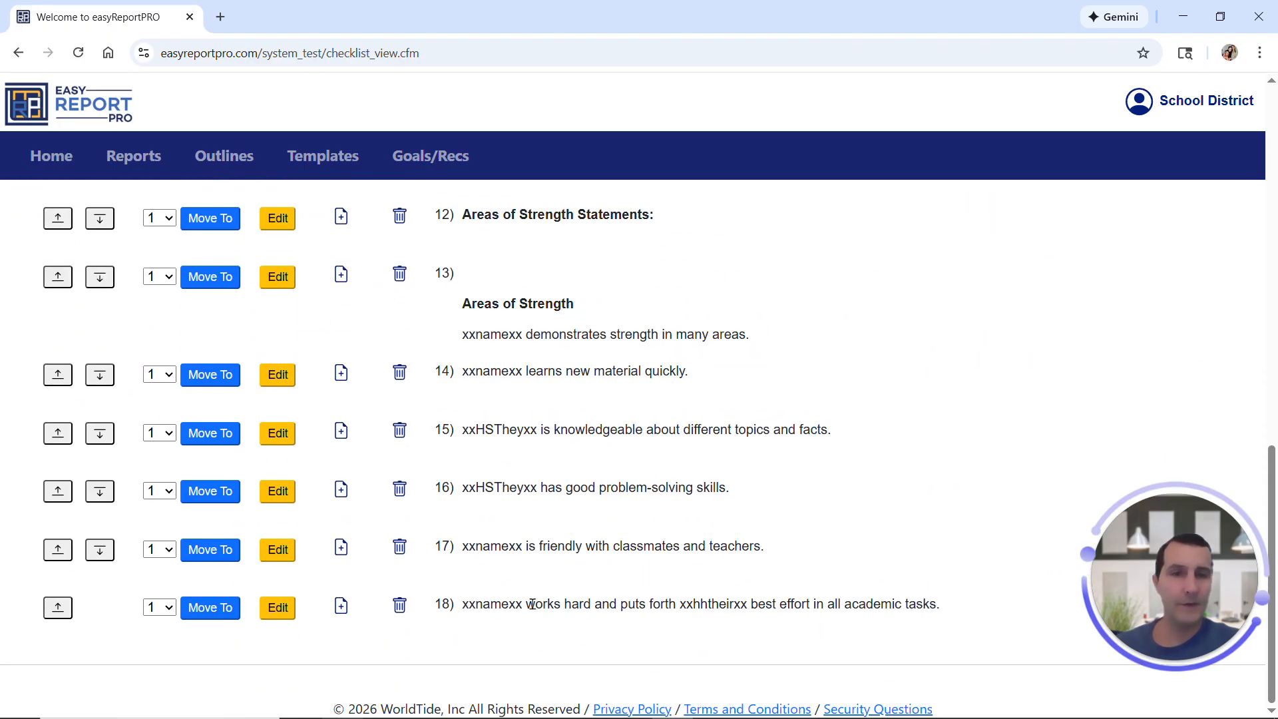
{"action": "scroll", "coordinate": [535, 602], "scroll_direction": "up", "scroll_amount": 12}
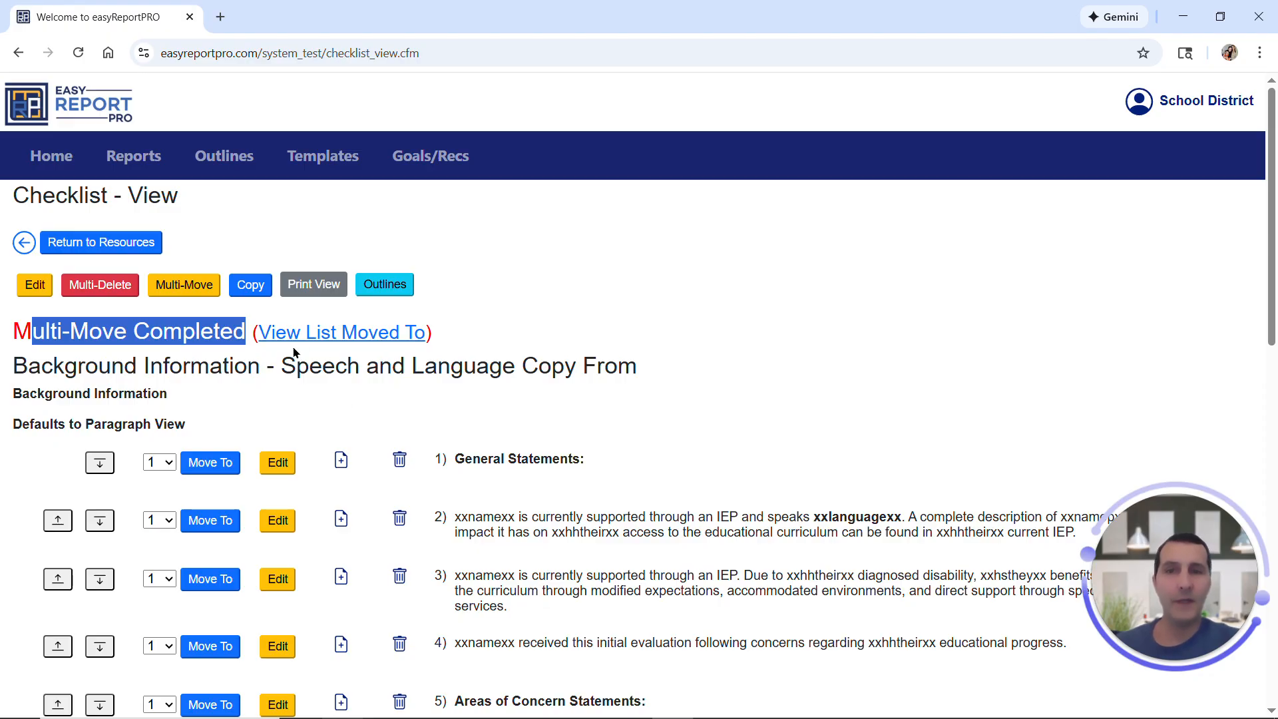
{"action": "left_click", "coordinate": [365, 333]}
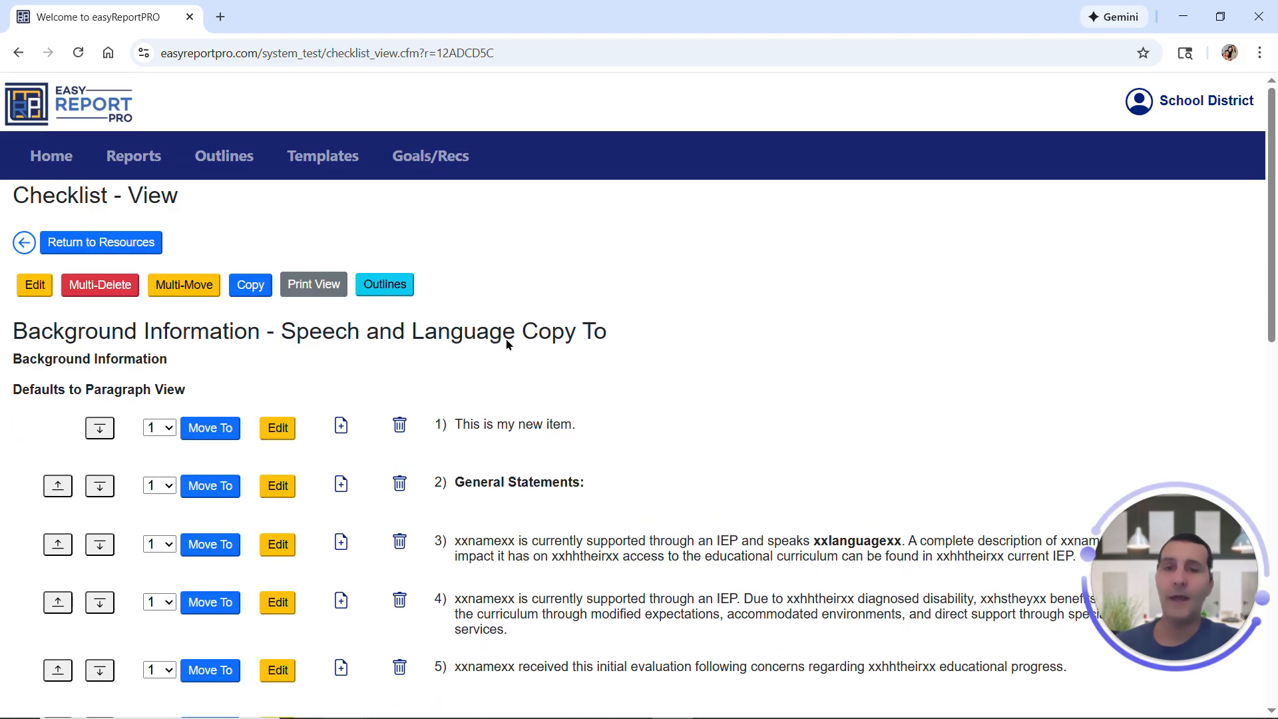
{"action": "left_click_drag", "start_coordinate": [606, 331], "coordinate": [565, 332]}
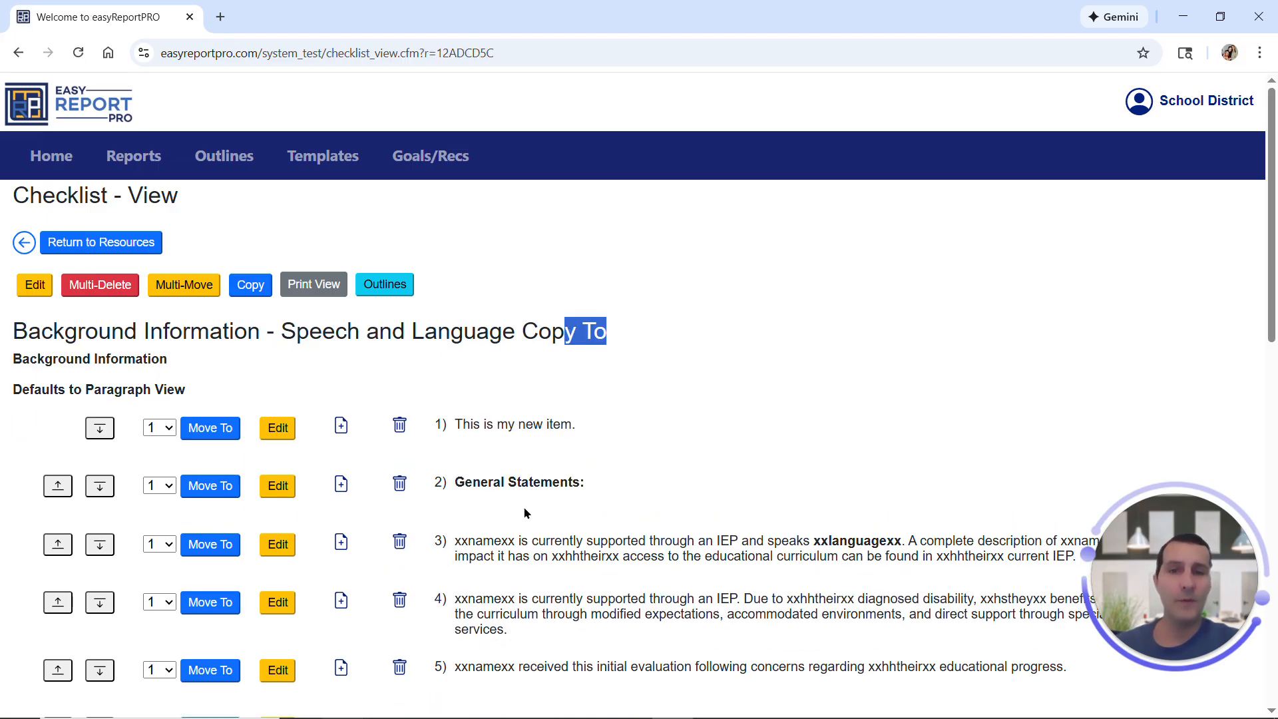
{"action": "left_click_drag", "start_coordinate": [575, 426], "coordinate": [461, 426]}
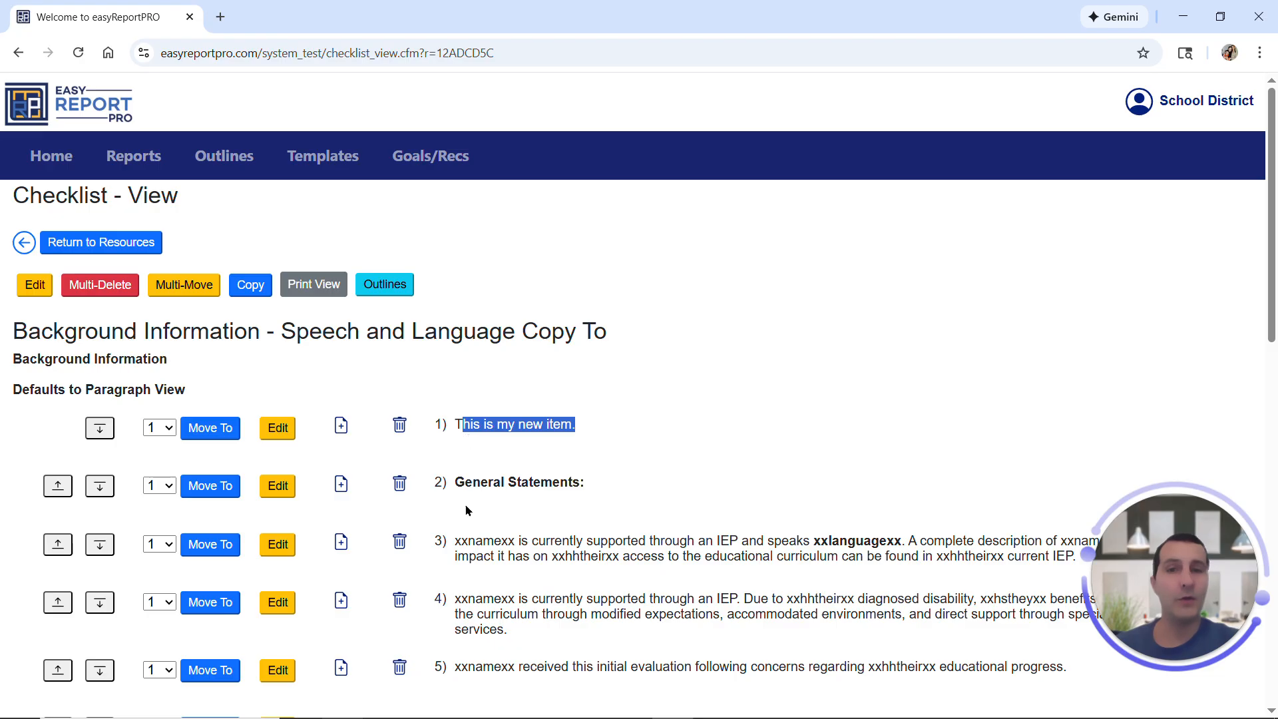
{"action": "left_click", "coordinate": [522, 556]}
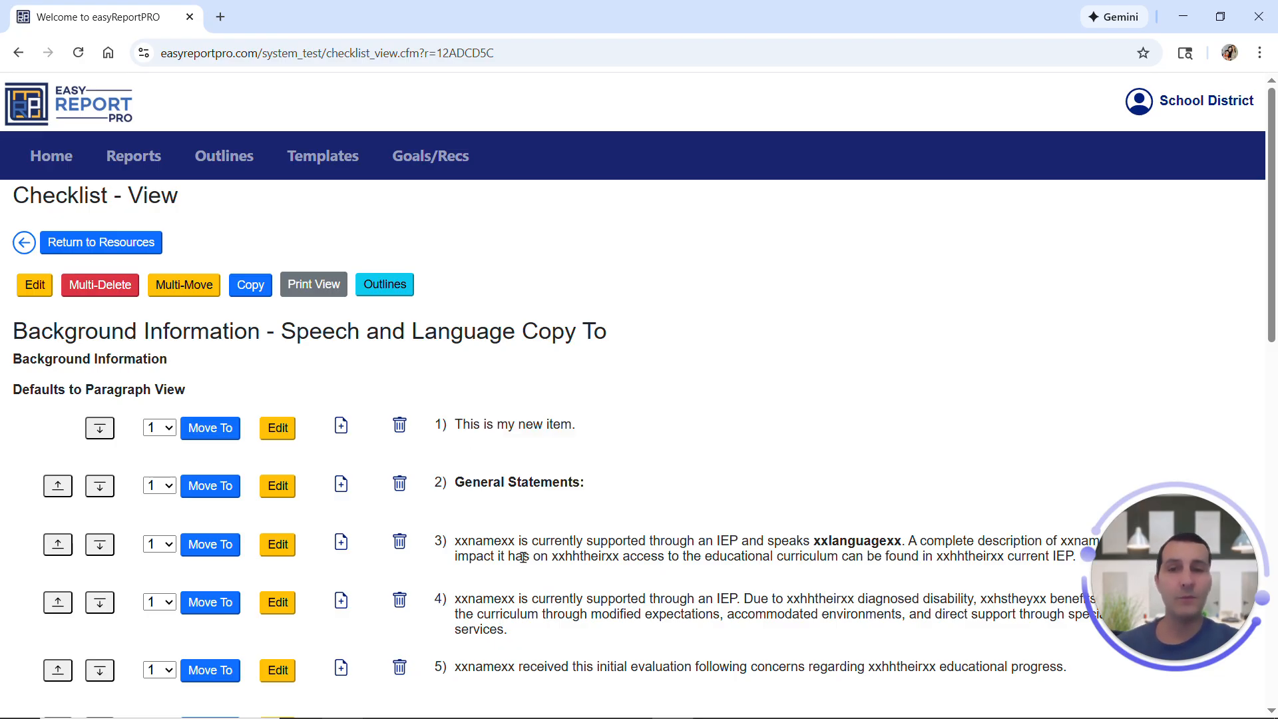